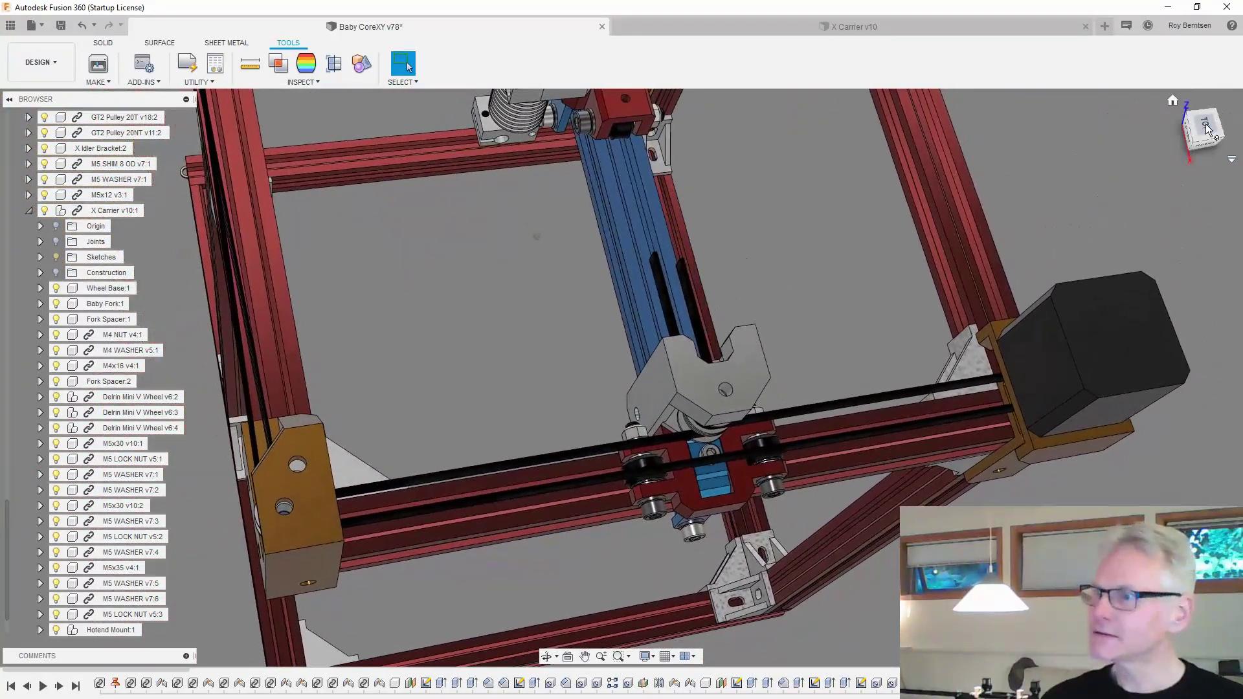
From the top view, zoom into the front-left corner block and tilt to a 3-D angle
left_click(1204, 125)
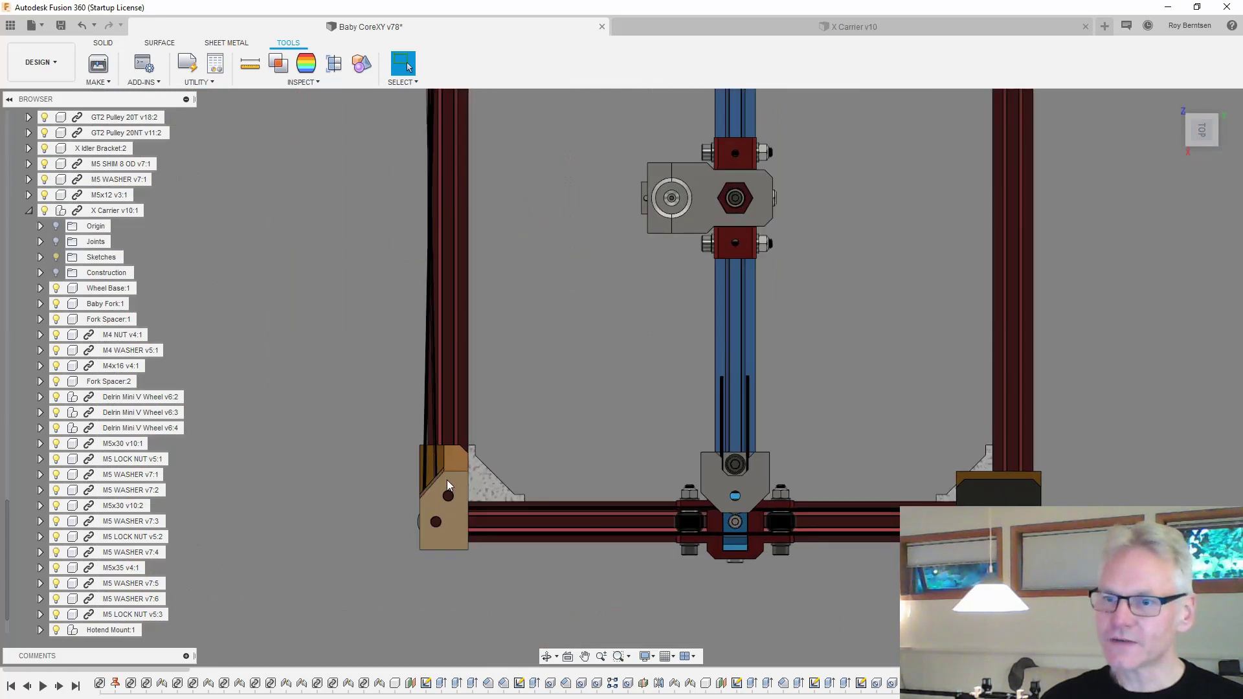
scroll(447, 484, "up", 4)
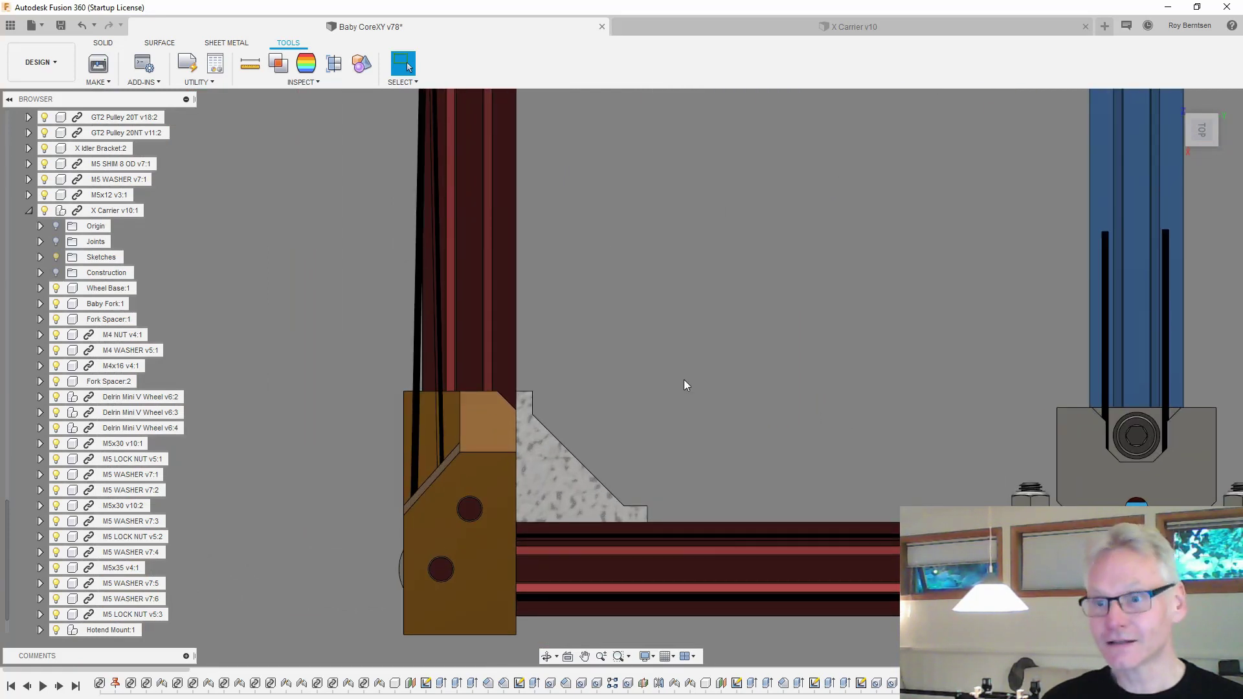
mouse_move(685, 380)
middle_mouse_down("shift")
mouse_move(837, 450)
mouse_move(932, 423)
mouse_move(636, 390)
mouse_move(417, 419)
mouse_move(426, 410)
mouse_move(410, 455)
mouse_move(402, 391)
mouse_move(550, 472)
mouse_move(576, 452)
mouse_move(801, 428)
middle_mouse_up("shift")
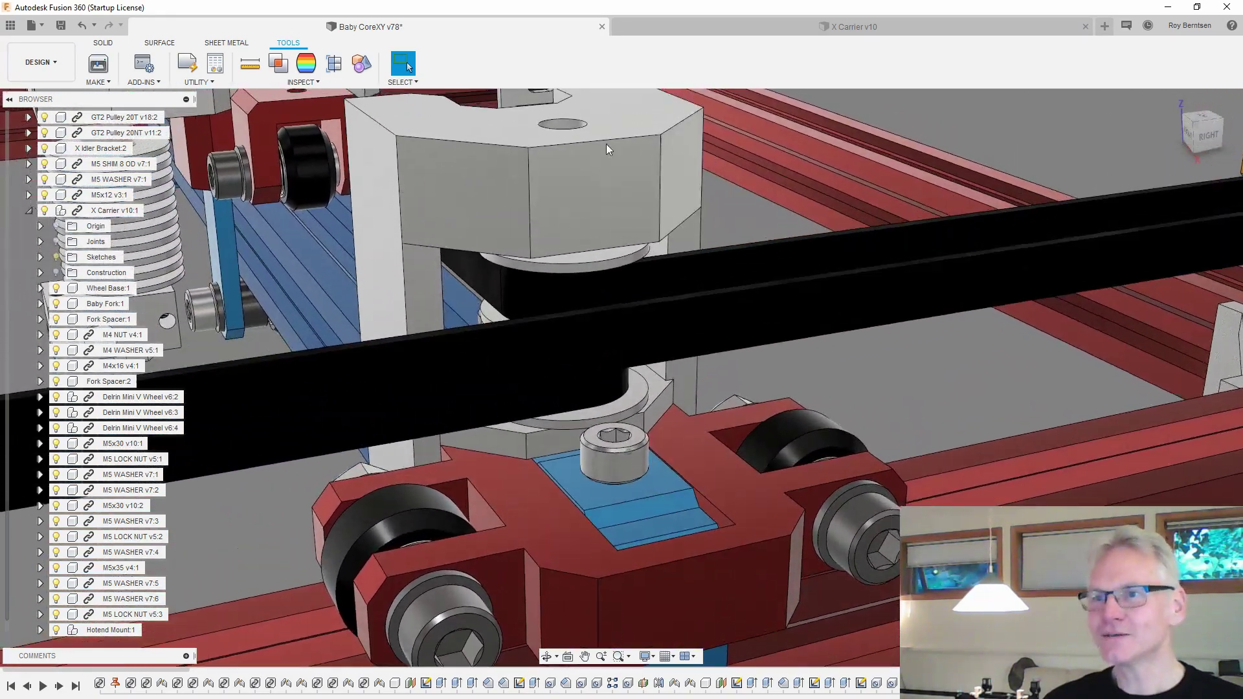
Measure 34.00 mm from the white block's top face down to the X carrier
left_click(257, 66)
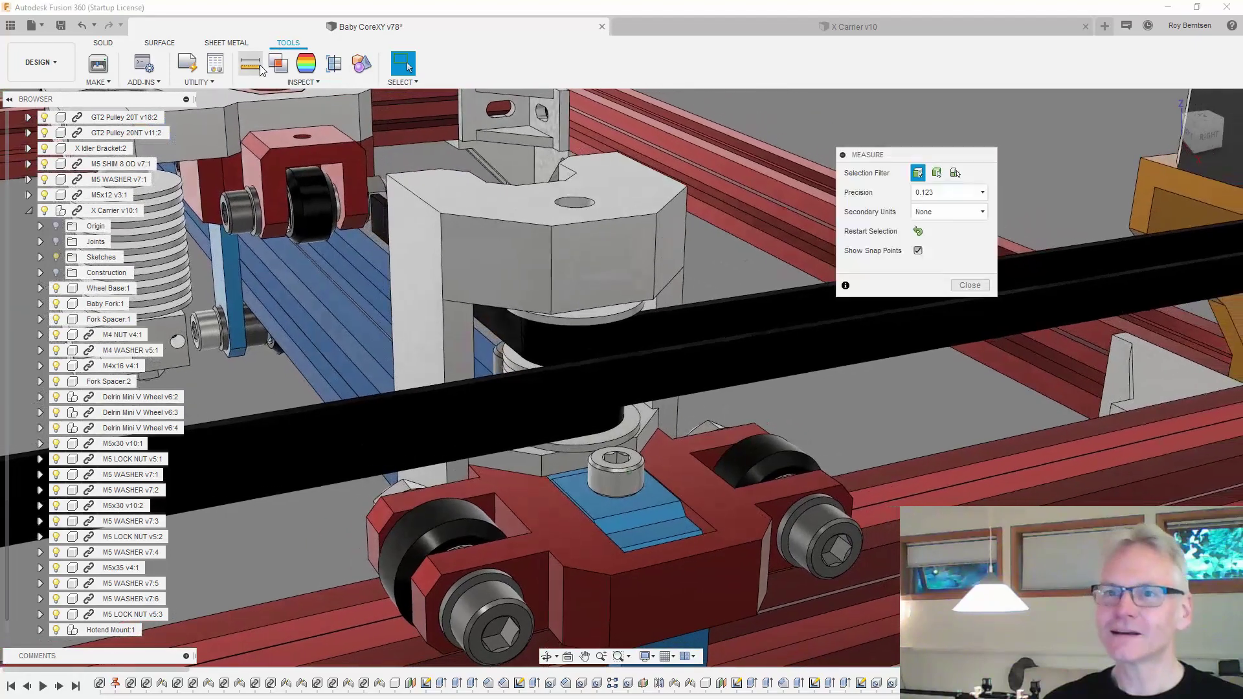
left_click(614, 204)
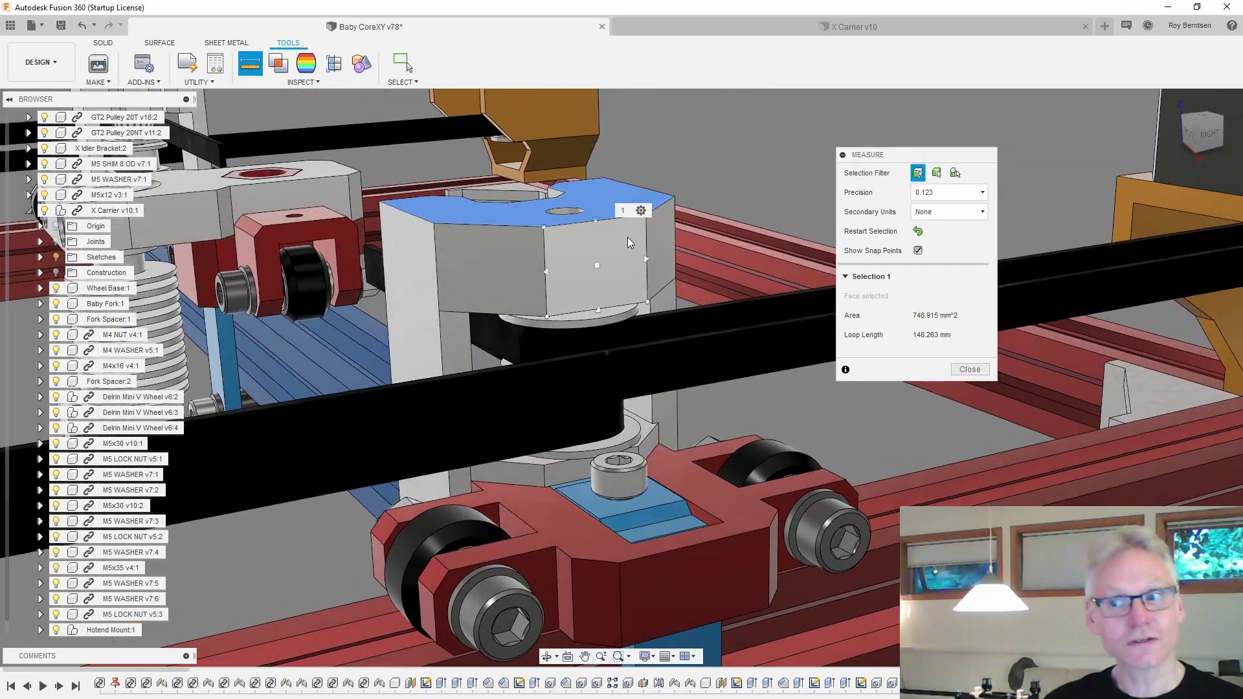
mouse_move(627, 237)
middle_mouse_down("shift")
mouse_move(606, 360)
mouse_move(488, 525)
middle_mouse_up("shift")
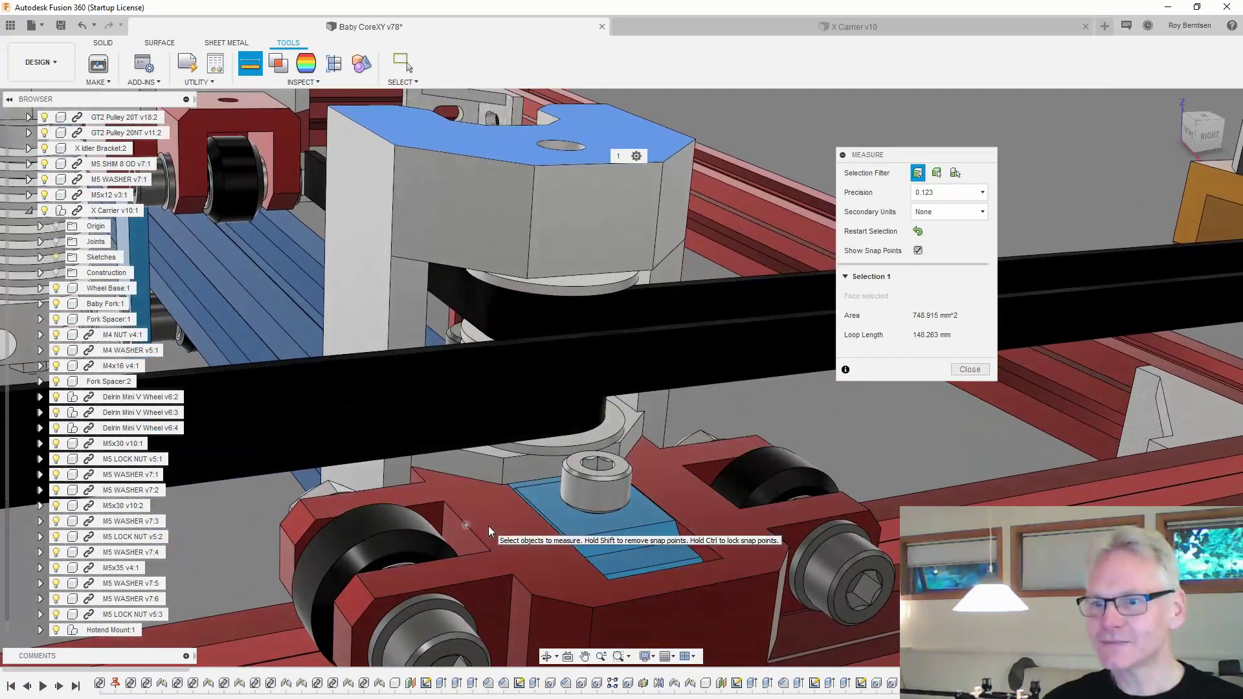
left_click(489, 526)
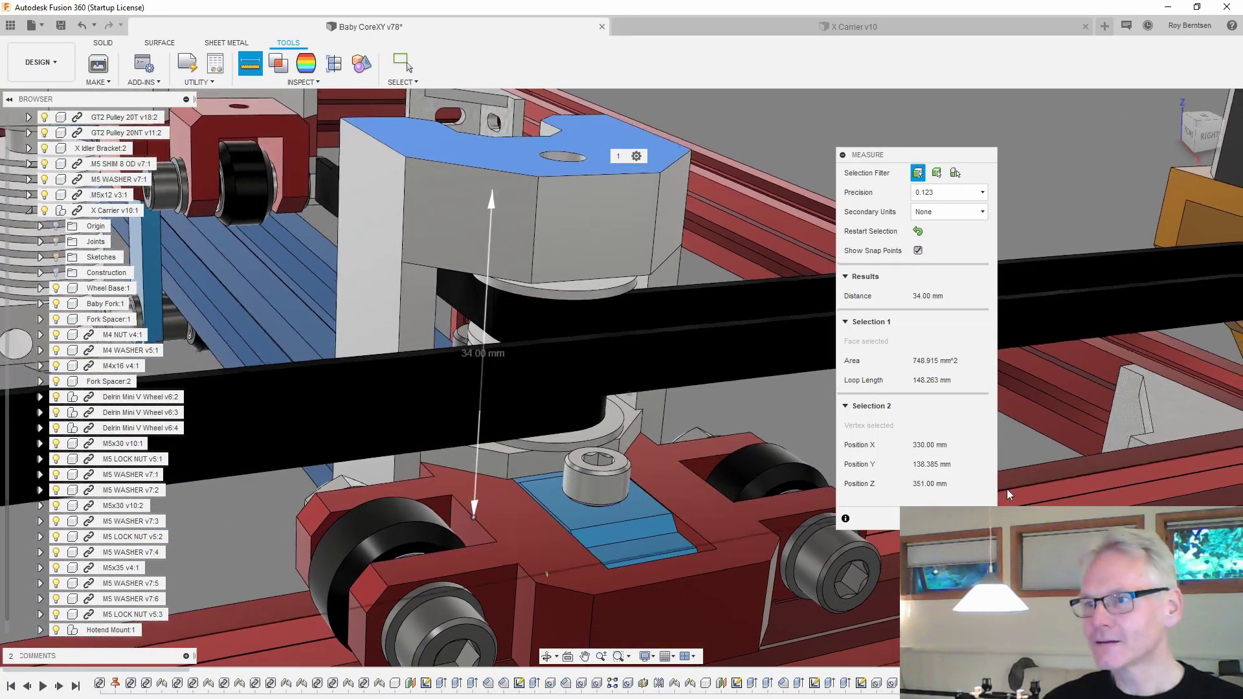
middle_click_drag(1008, 495, 953, 323, "shift")
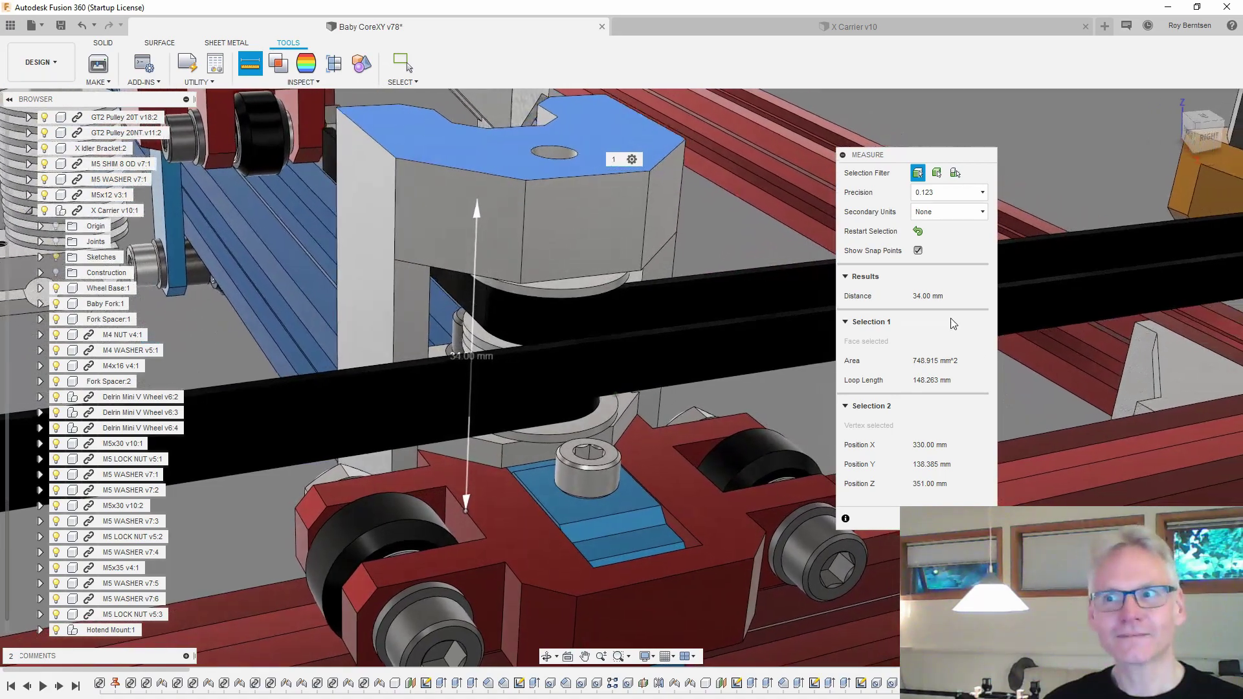
key("Escape")
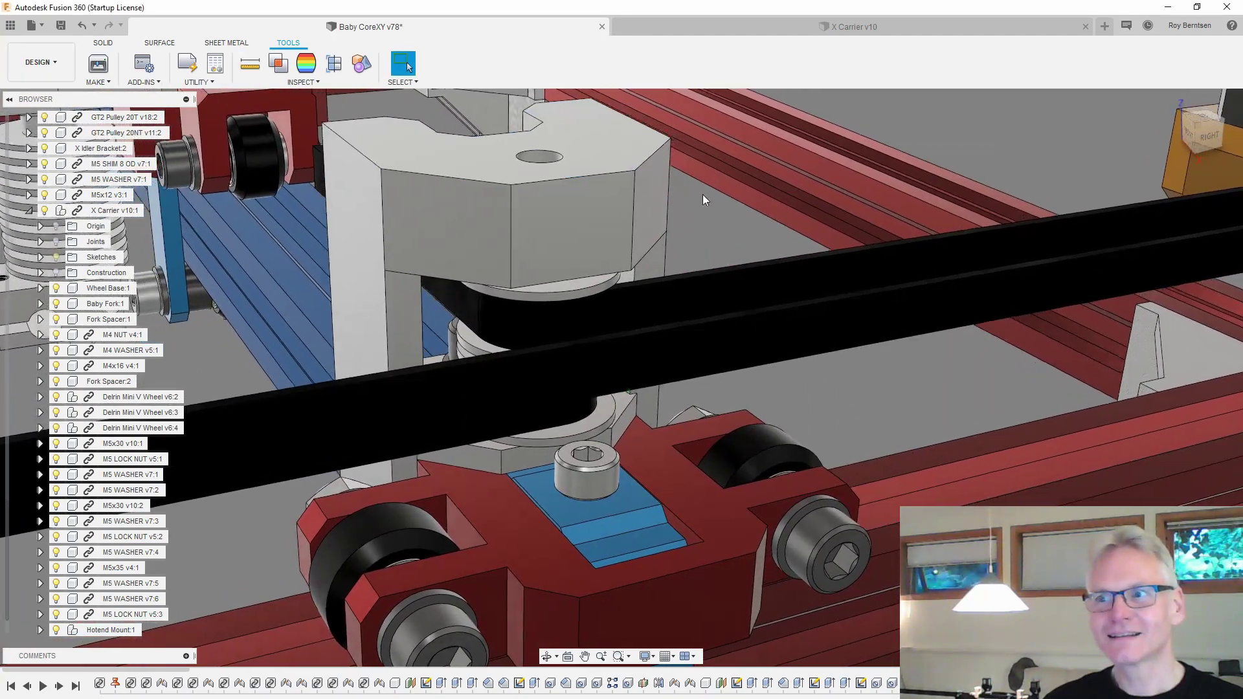
Orbit around the X carrier and select the M5x12 bolt at the front wheel
middle_click_drag(704, 200, 578, 156, "shift")
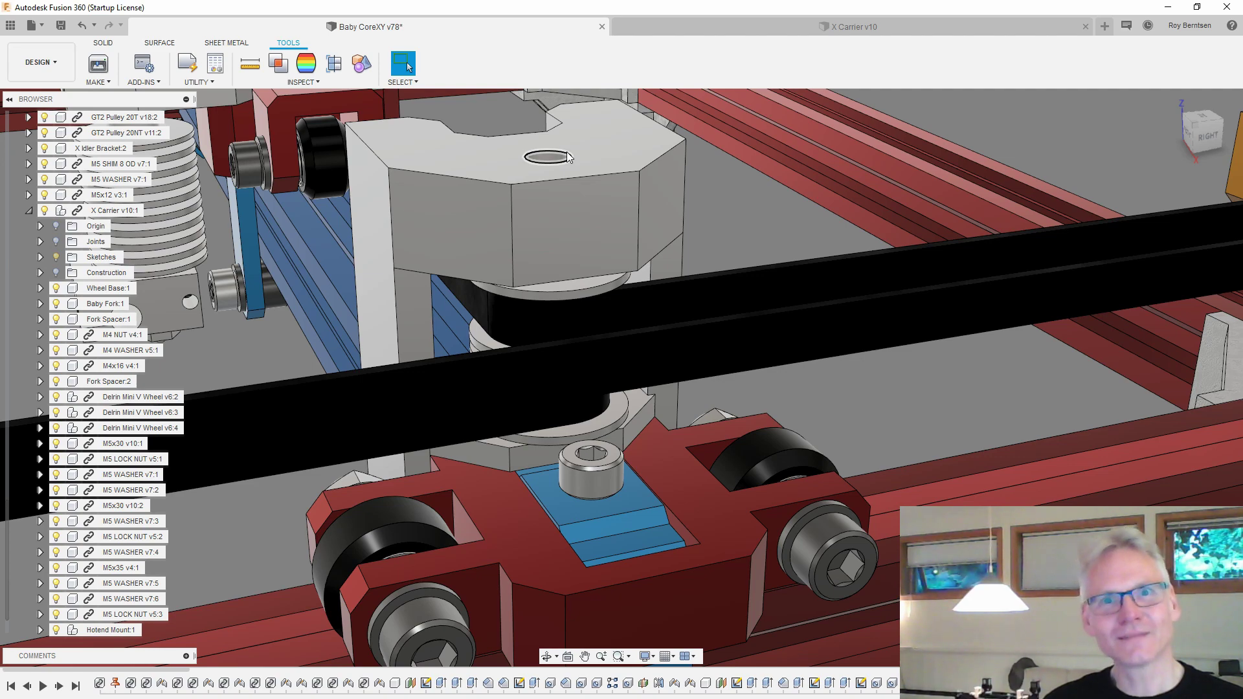
scroll(567, 156, "down", 5)
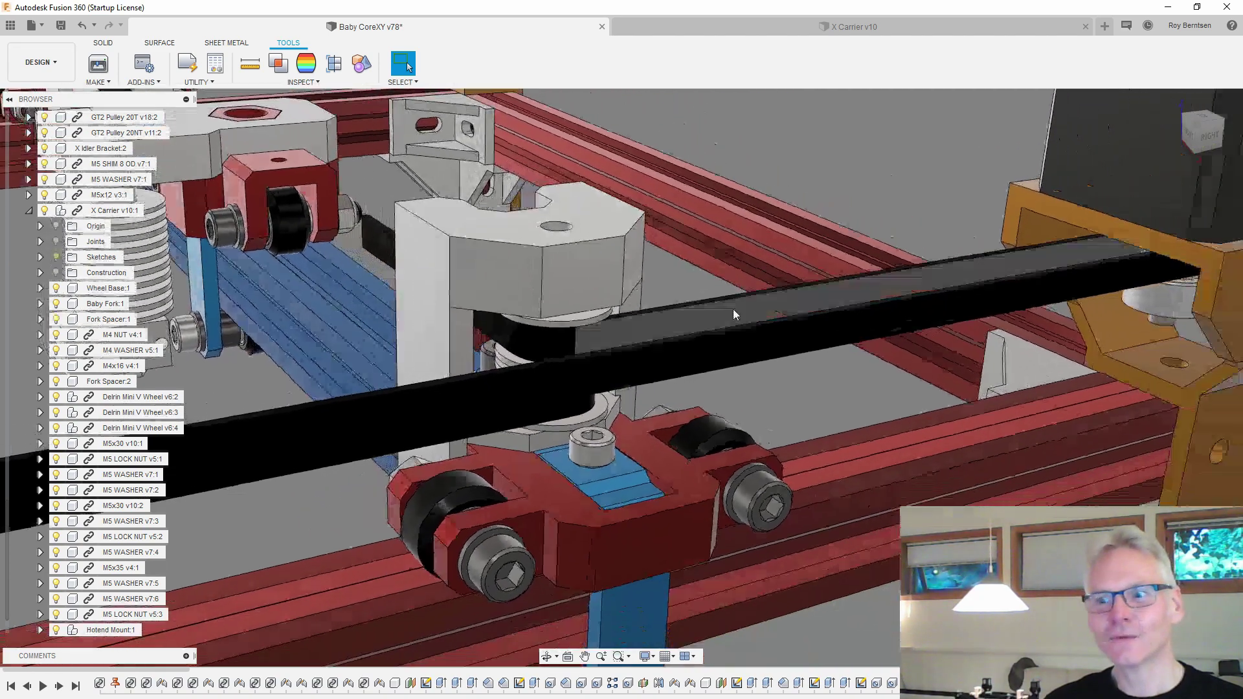
mouse_move(566, 152)
middle_mouse_down("shift")
mouse_move(511, 529)
mouse_move(529, 562)
mouse_move(808, 571)
mouse_move(712, 353)
mouse_move(515, 368)
middle_mouse_up("shift")
left_click(532, 561)
left_click(446, 353)
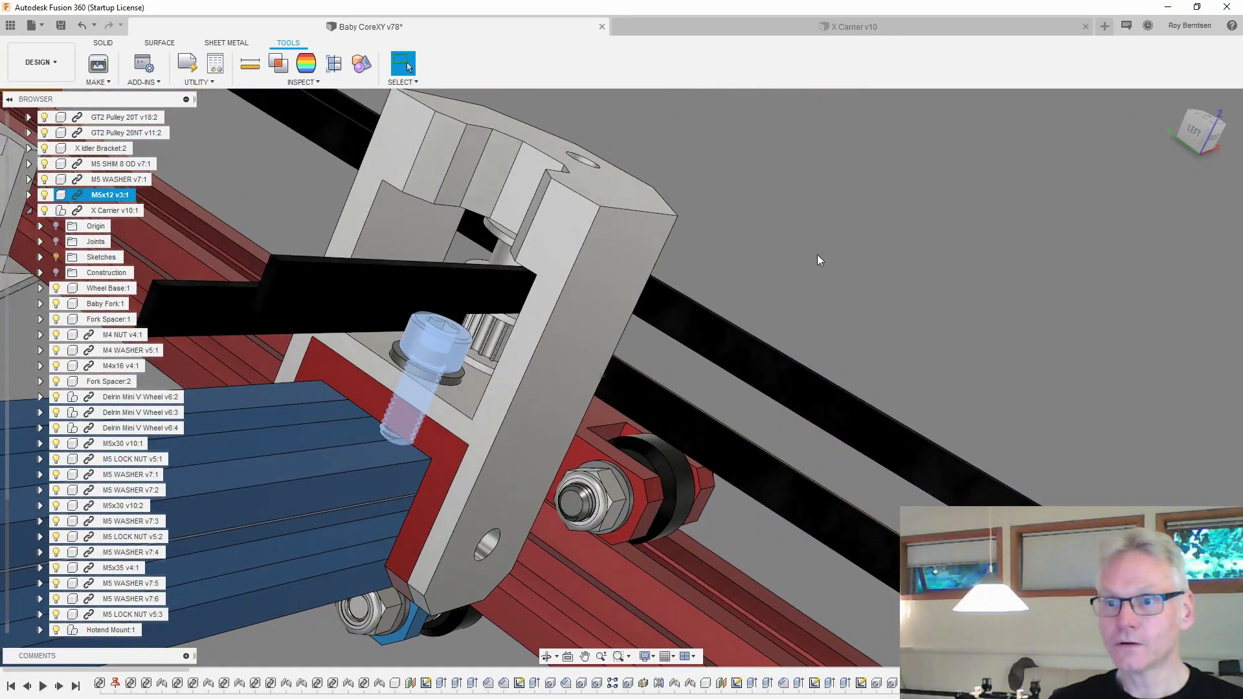
Clear the bolt selection and measure from the belt bracket face to the blue rail face
middle_click_drag(816, 254, 823, 260, "shift")
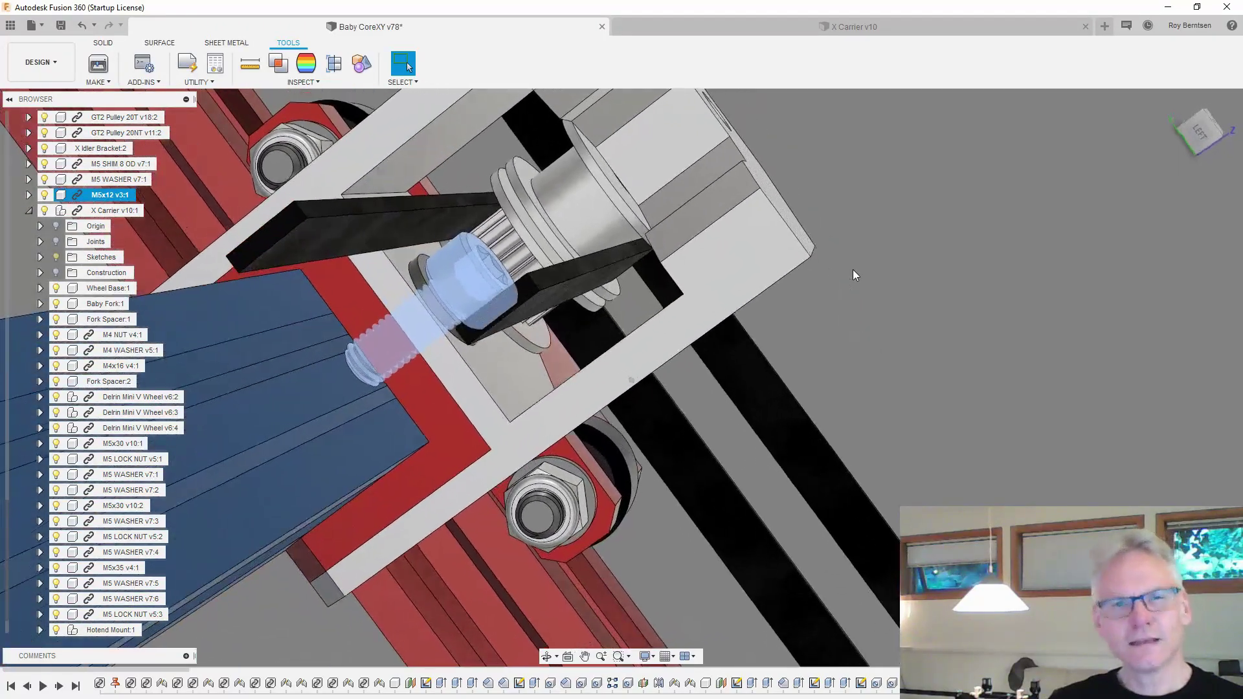
left_click(872, 269)
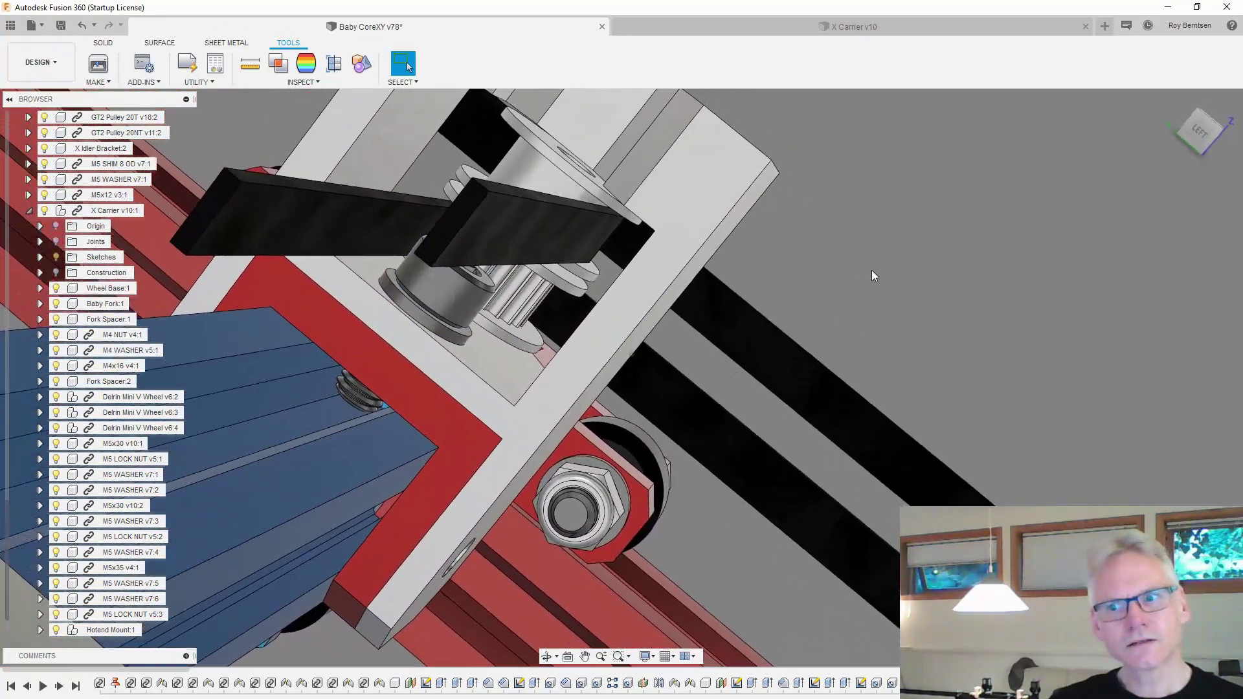
key("i")
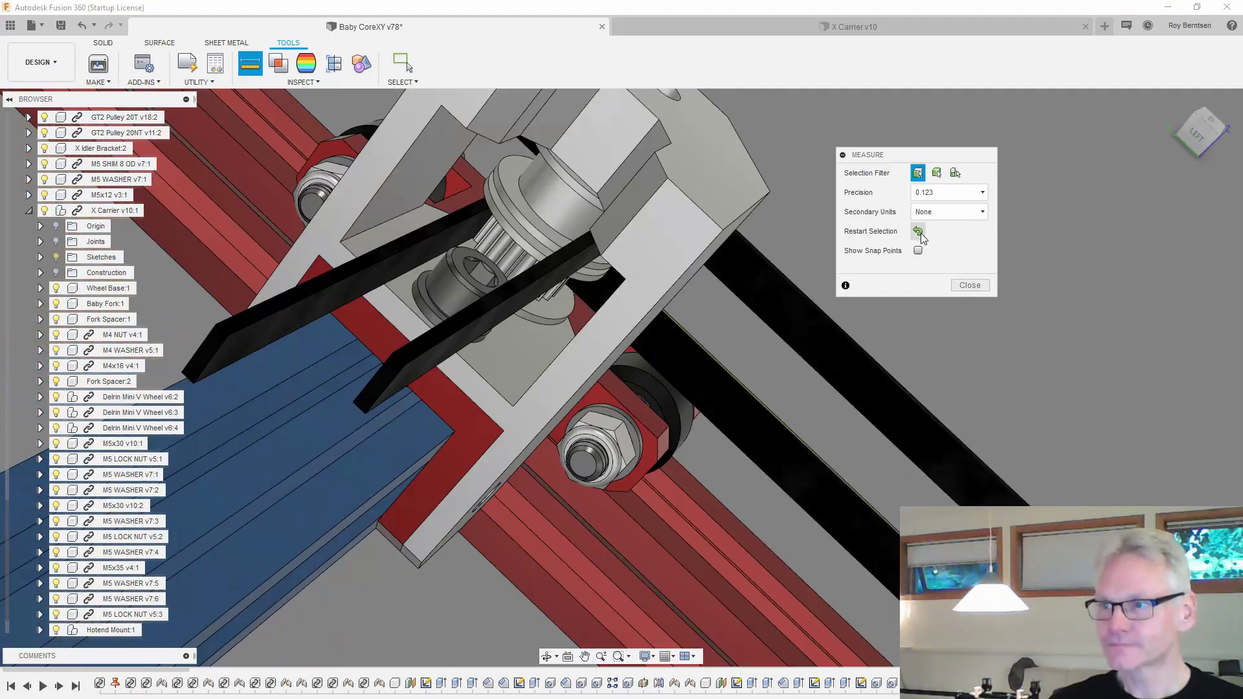
left_click(504, 368)
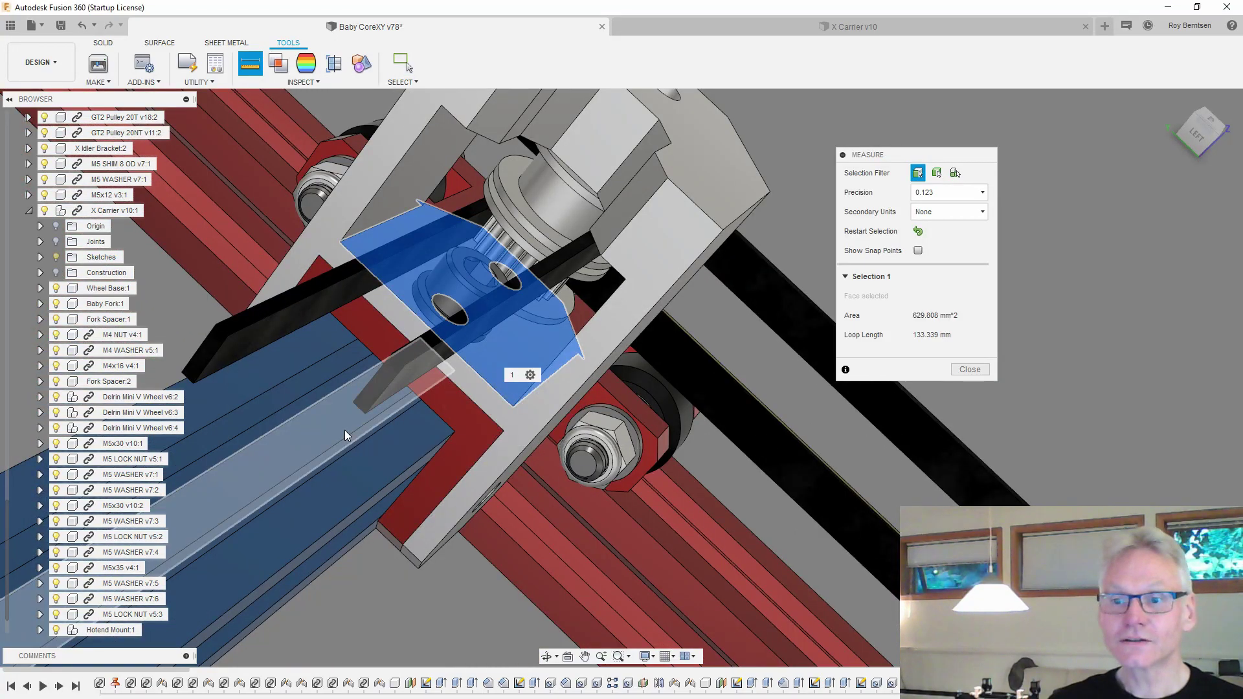
left_click(345, 431)
Zoom in and back out to read the 13.499 mm gap, then close the measurement
scroll(571, 490, "up", 2)
scroll(568, 490, "up", 2)
scroll(568, 489, "up", 3)
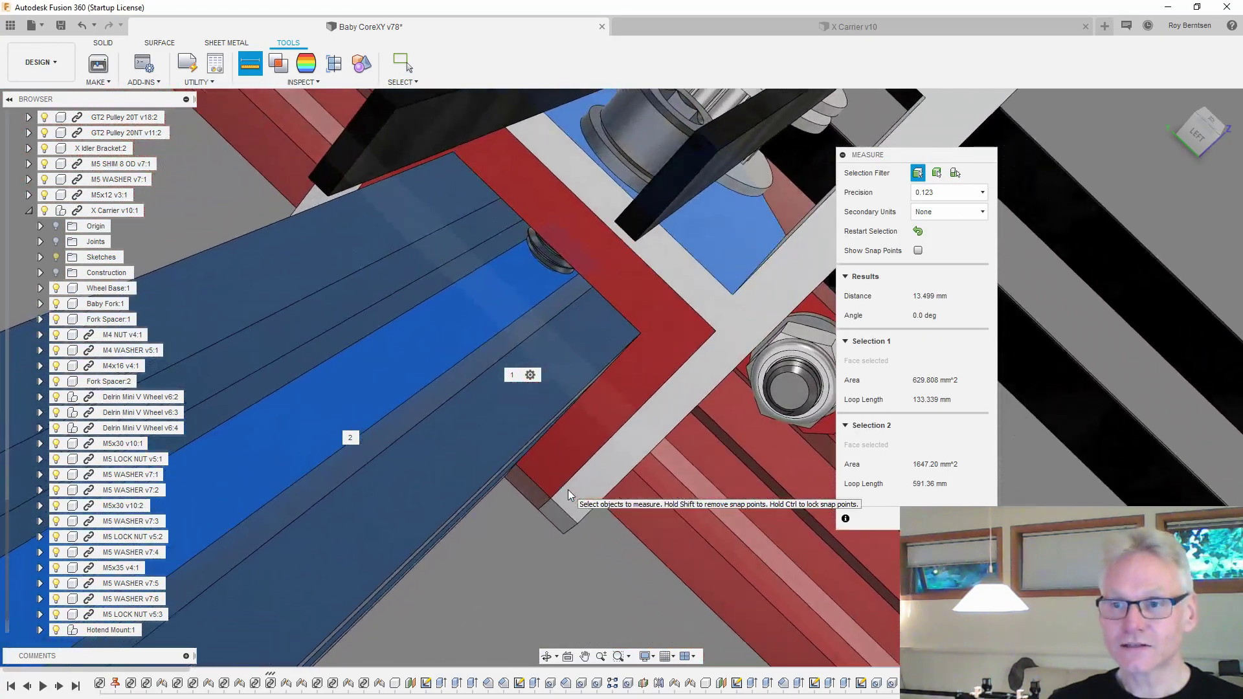
scroll(564, 438, "up", 3)
scroll(561, 377, "down", 2)
scroll(560, 378, "down", 2)
scroll(560, 378, "down", 3)
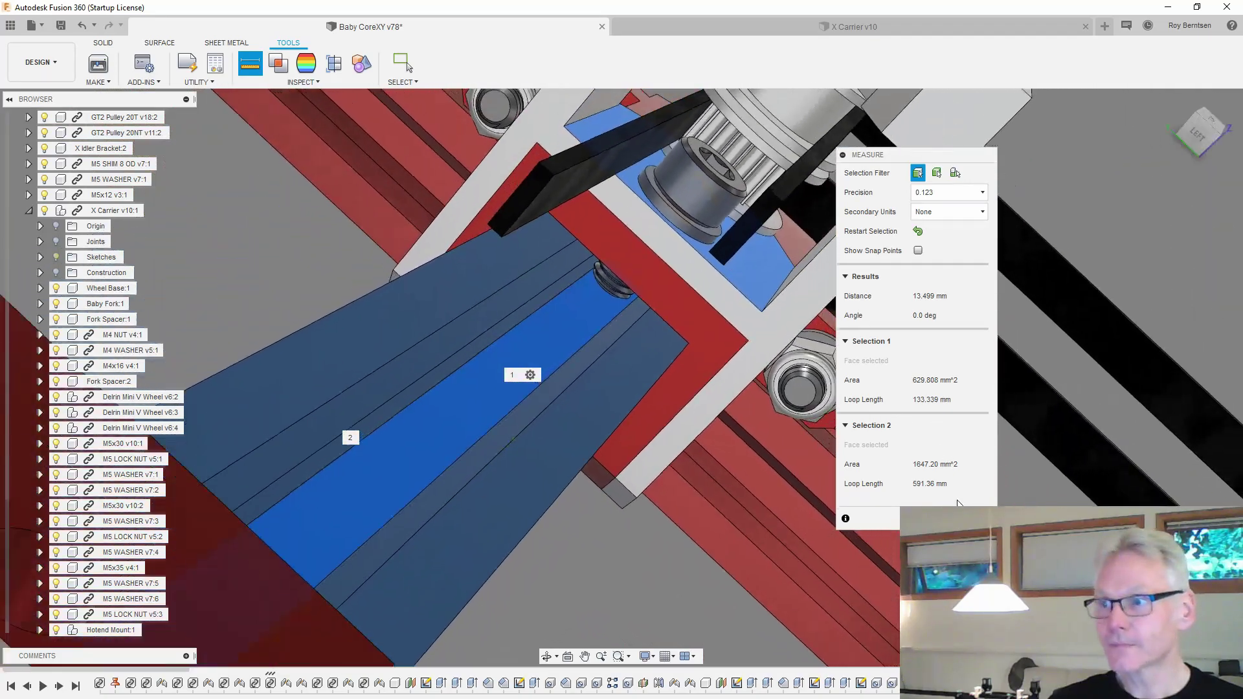
scroll(560, 378, "down", 3)
key("Escape")
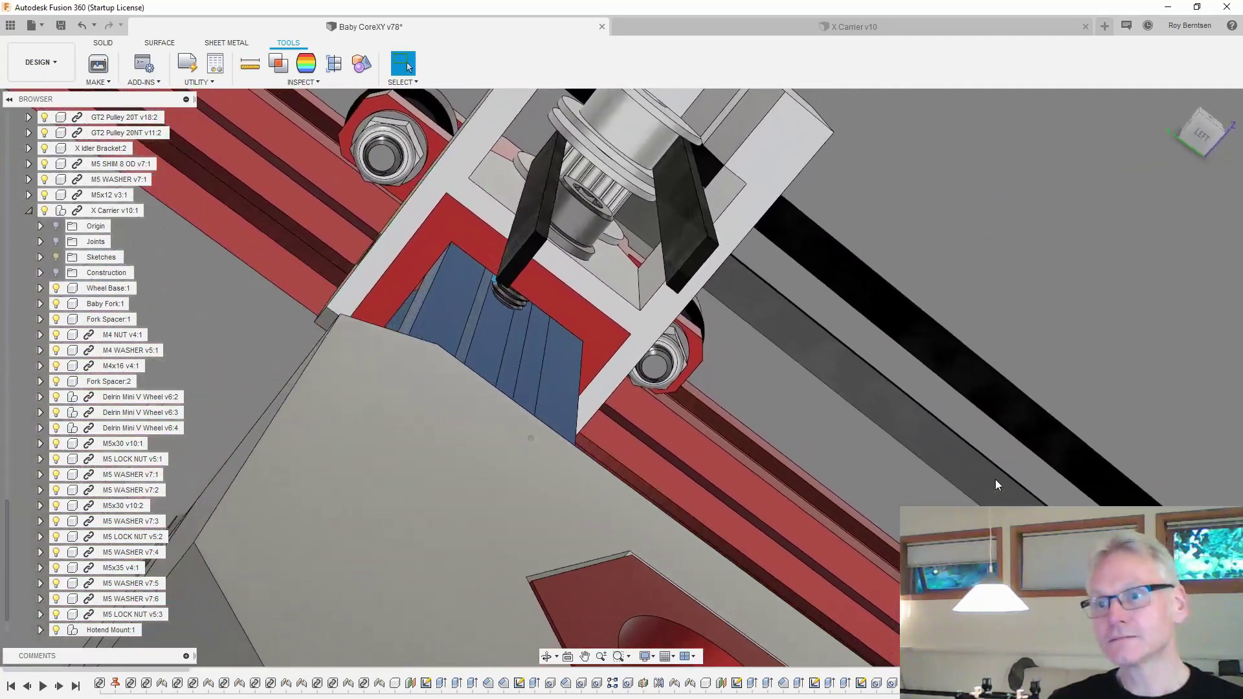
Orbit around the bracket and pulley, selecting the M5x12 bolt along the way
middle_click_drag(995, 479, 686, 315, "shift")
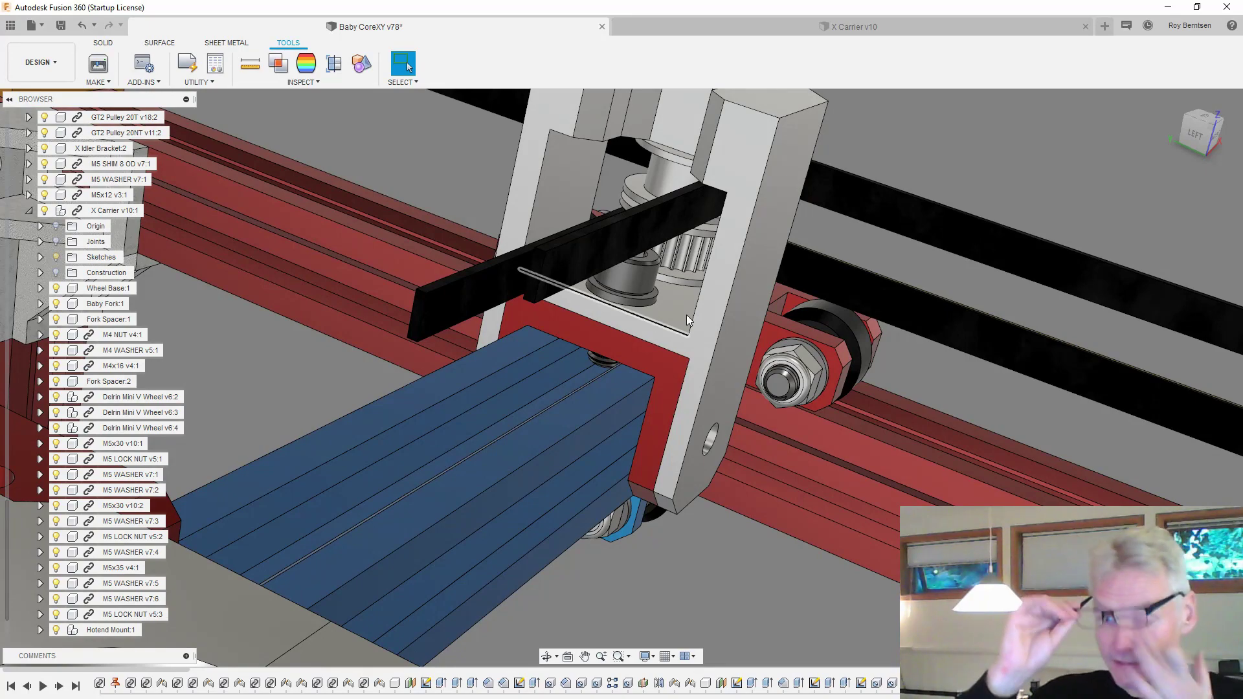
left_click(645, 276)
mouse_move(646, 275)
middle_mouse_down("shift")
mouse_move(894, 351)
mouse_move(998, 262)
middle_mouse_up("shift")
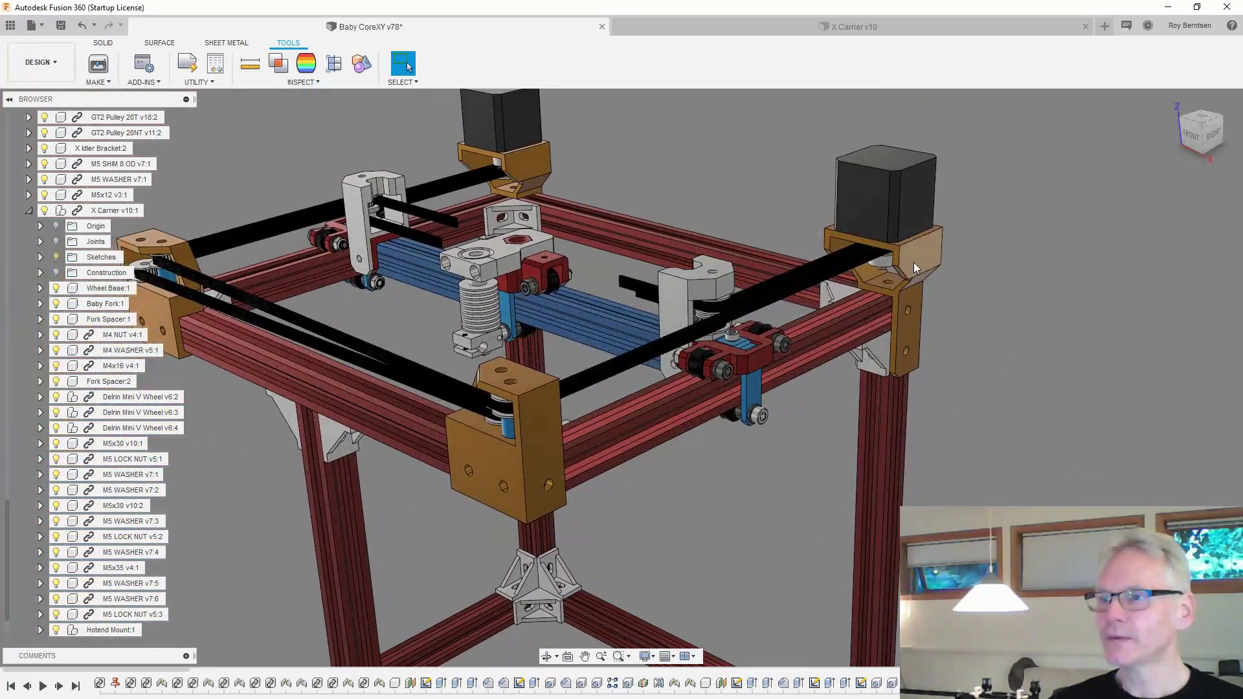
left_click(914, 262)
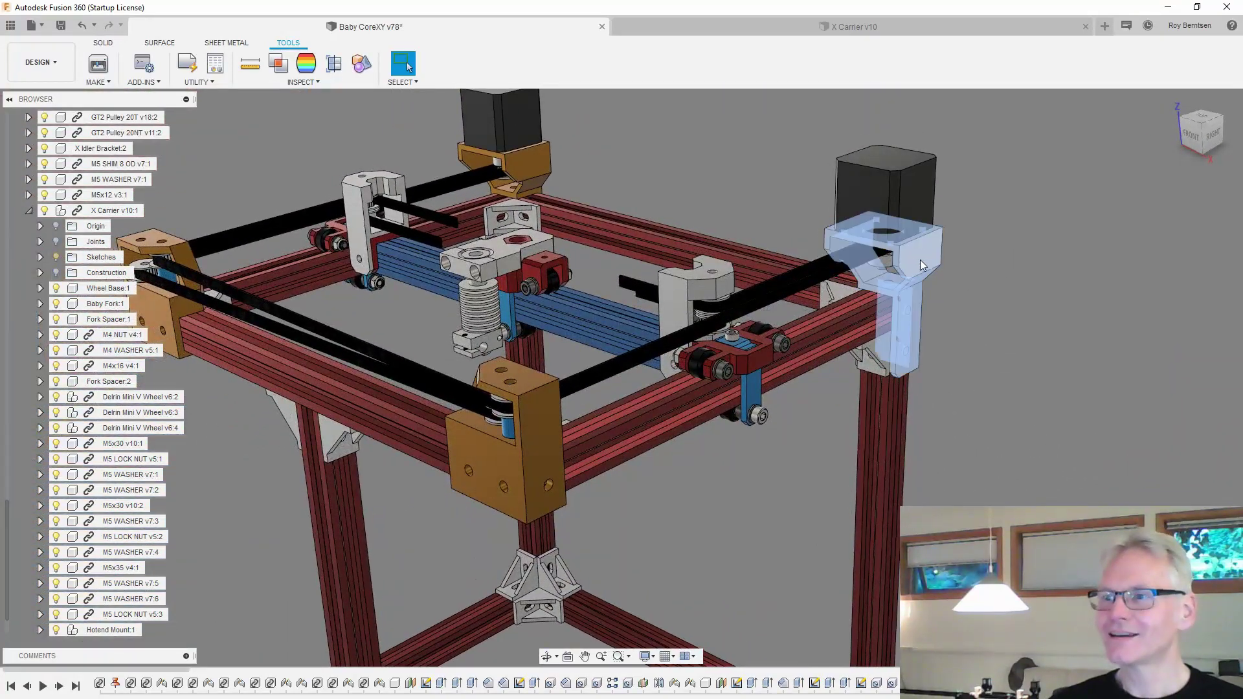
left_click(503, 492)
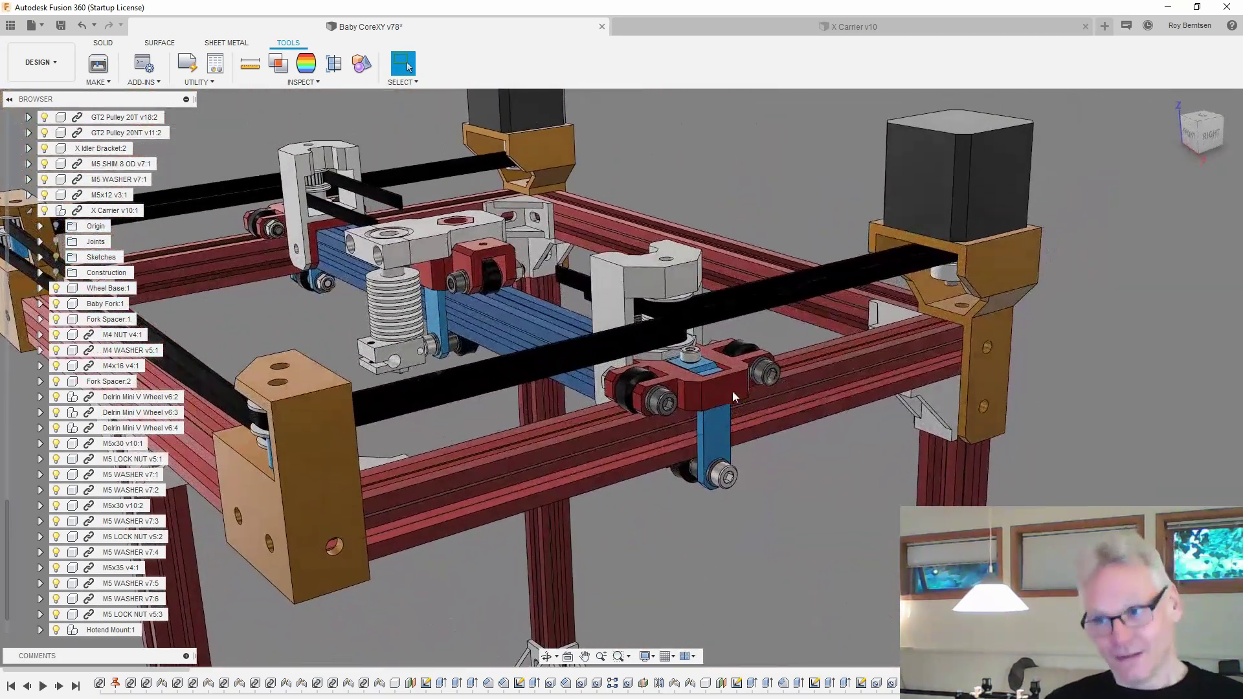
left_click(710, 389)
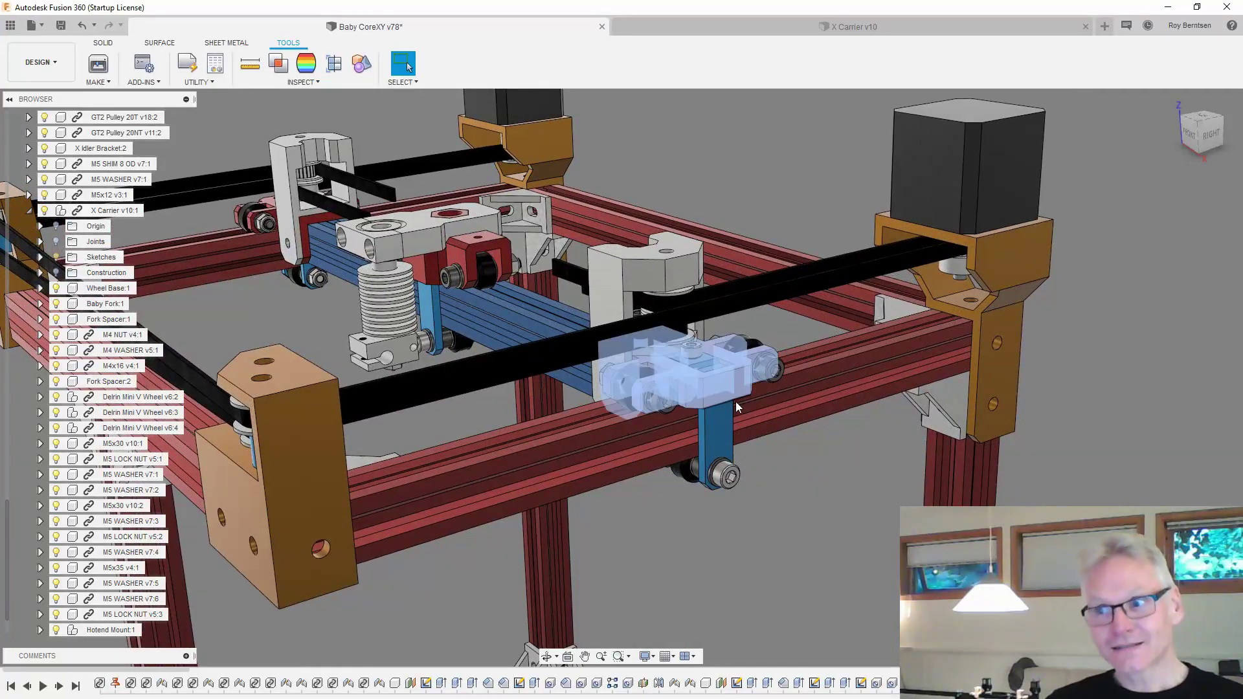
left_click(787, 477)
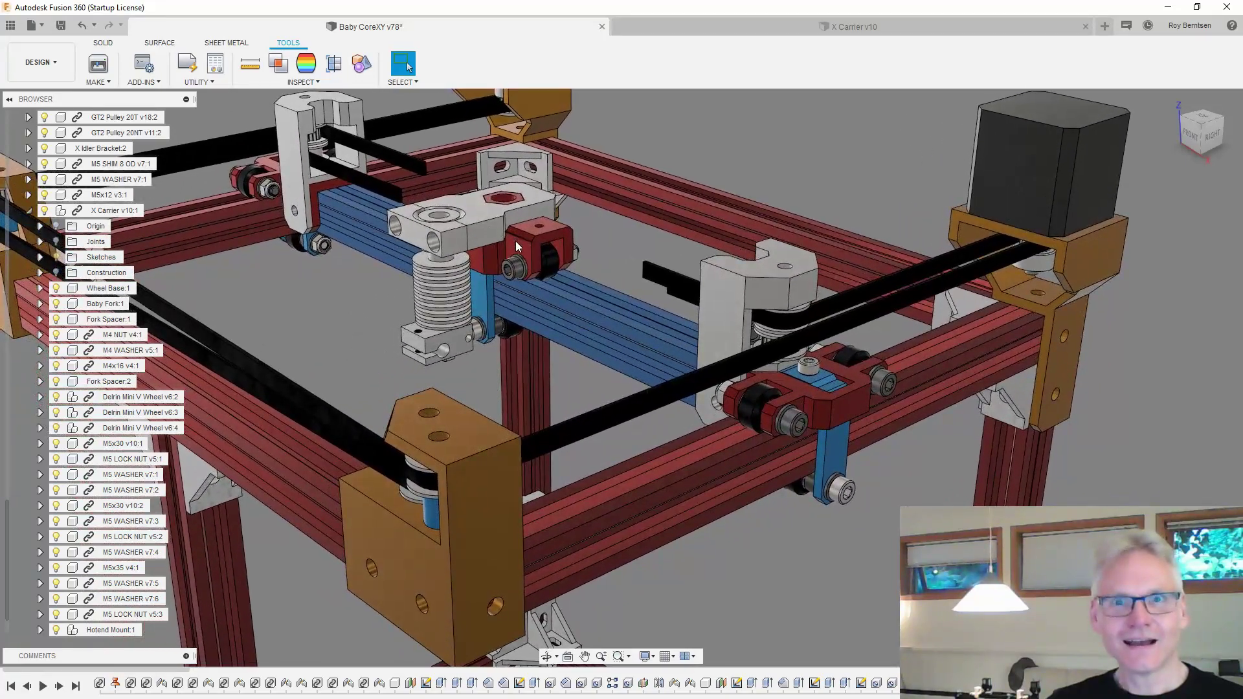
left_click_drag(516, 241, 565, 290)
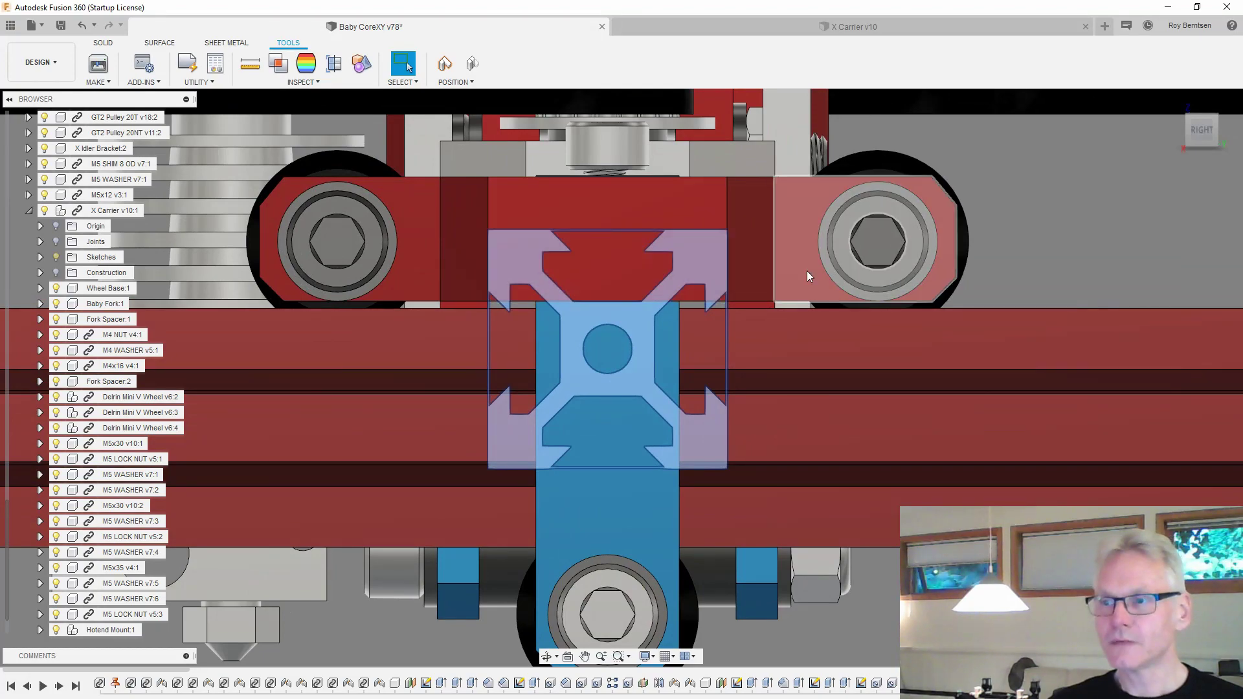
left_click(829, 341)
mouse_move(789, 410)
middle_mouse_down("shift")
mouse_move(677, 490)
mouse_move(768, 549)
mouse_move(747, 542)
mouse_move(867, 484)
mouse_move(871, 292)
mouse_move(791, 320)
mouse_move(824, 374)
mouse_move(797, 376)
mouse_move(1027, 347)
middle_mouse_up("shift")
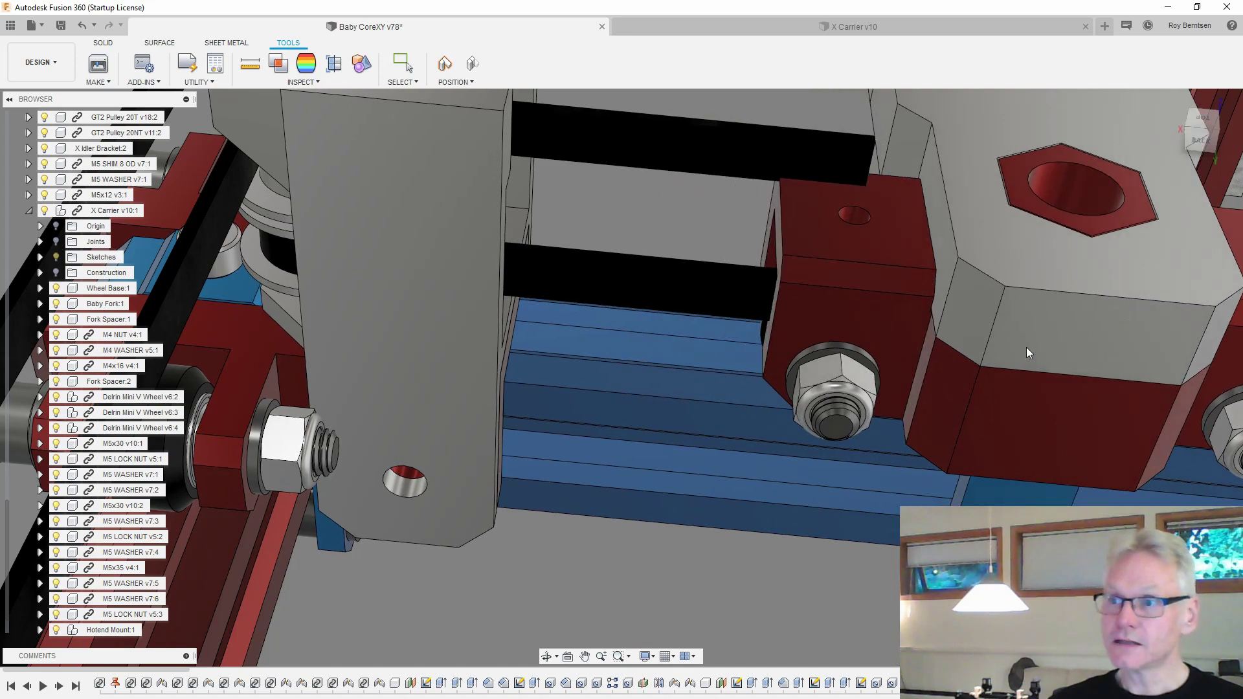
left_click(761, 290)
mouse_move(760, 288)
middle_mouse_down("shift")
mouse_move(935, 376)
mouse_move(791, 340)
mouse_move(1068, 374)
mouse_move(547, 351)
mouse_move(644, 356)
mouse_move(716, 332)
mouse_move(747, 300)
mouse_move(850, 416)
middle_mouse_up("shift")
left_click(747, 301)
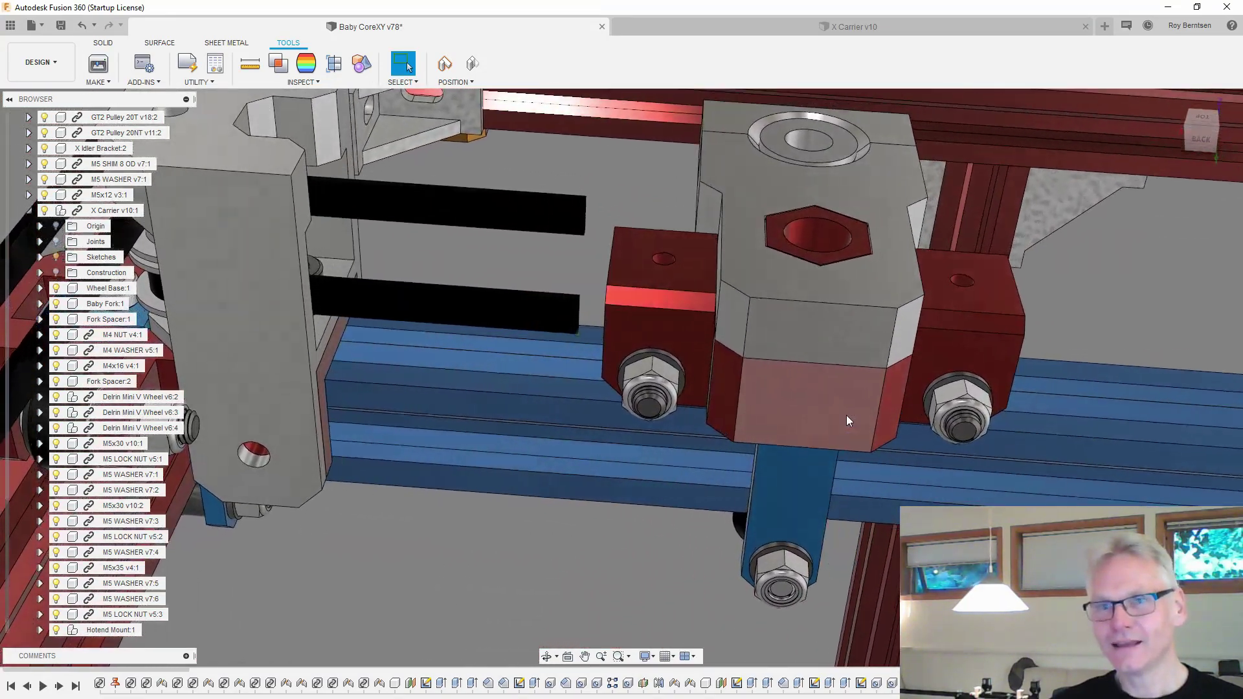
scroll(846, 415, "up", 2)
scroll(845, 414, "up", 2)
scroll(843, 412, "up", 2)
scroll(647, 346, "up", 3)
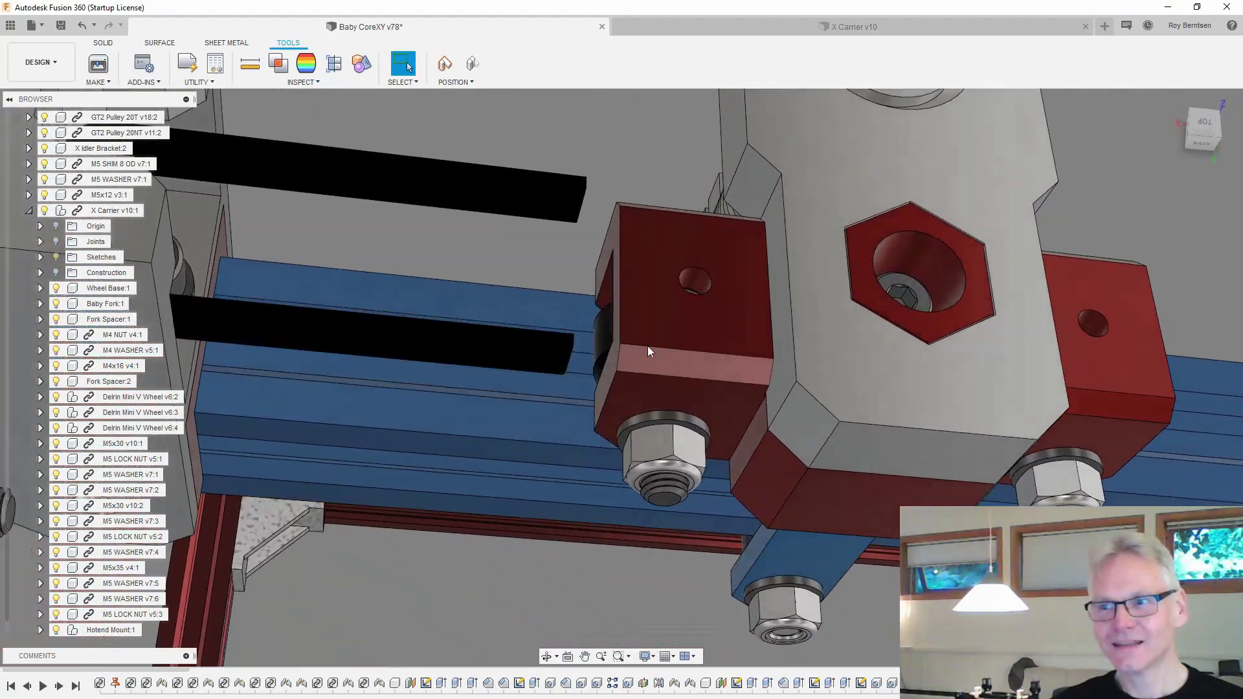
mouse_move(649, 351)
middle_mouse_down("shift")
mouse_move(628, 302)
mouse_move(1217, 464)
mouse_move(1175, 444)
mouse_move(1169, 413)
mouse_move(767, 384)
middle_mouse_up("shift")
From a top-down view, slide the X carrier down along the blue rail
scroll(767, 384, "down", 5)
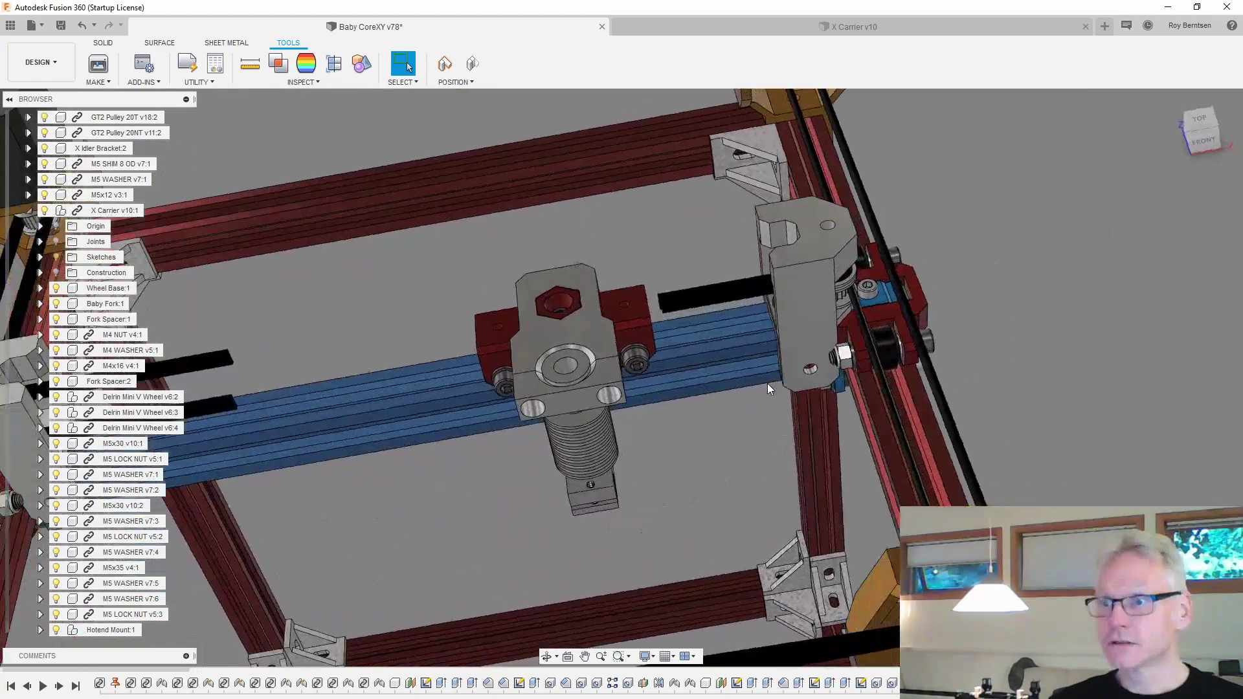
scroll(767, 384, "up", 2)
scroll(745, 378, "up", 2)
scroll(719, 361, "up", 2)
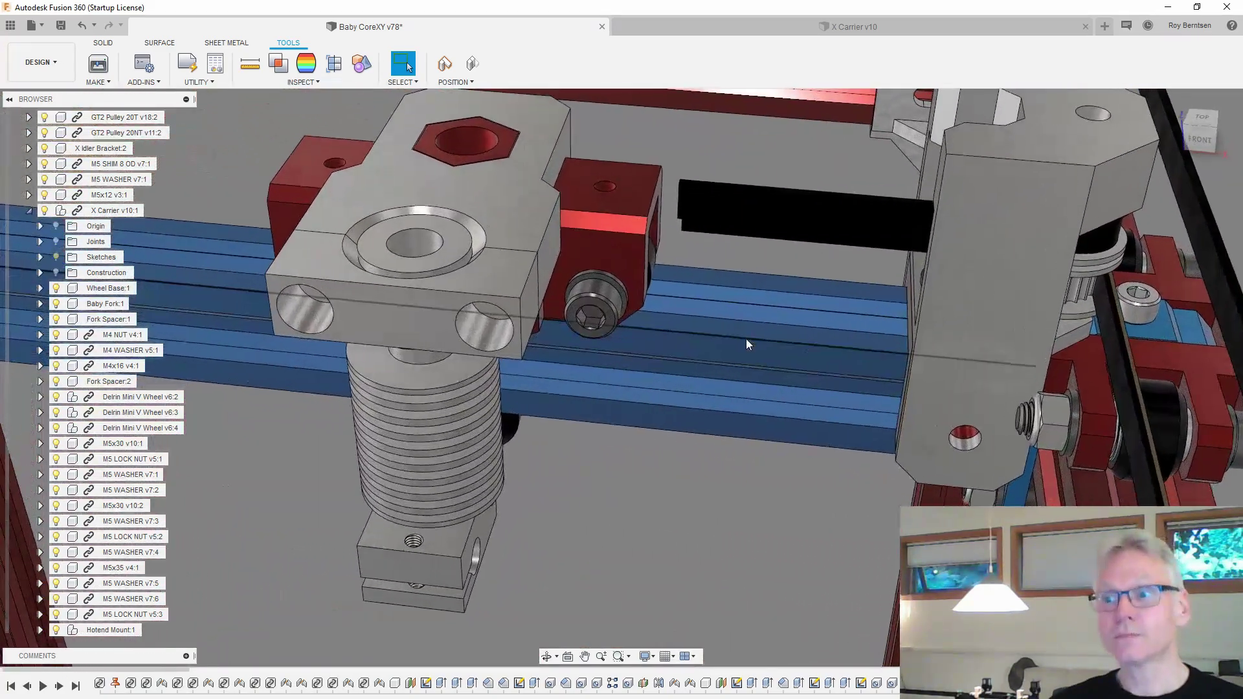
left_click(751, 345)
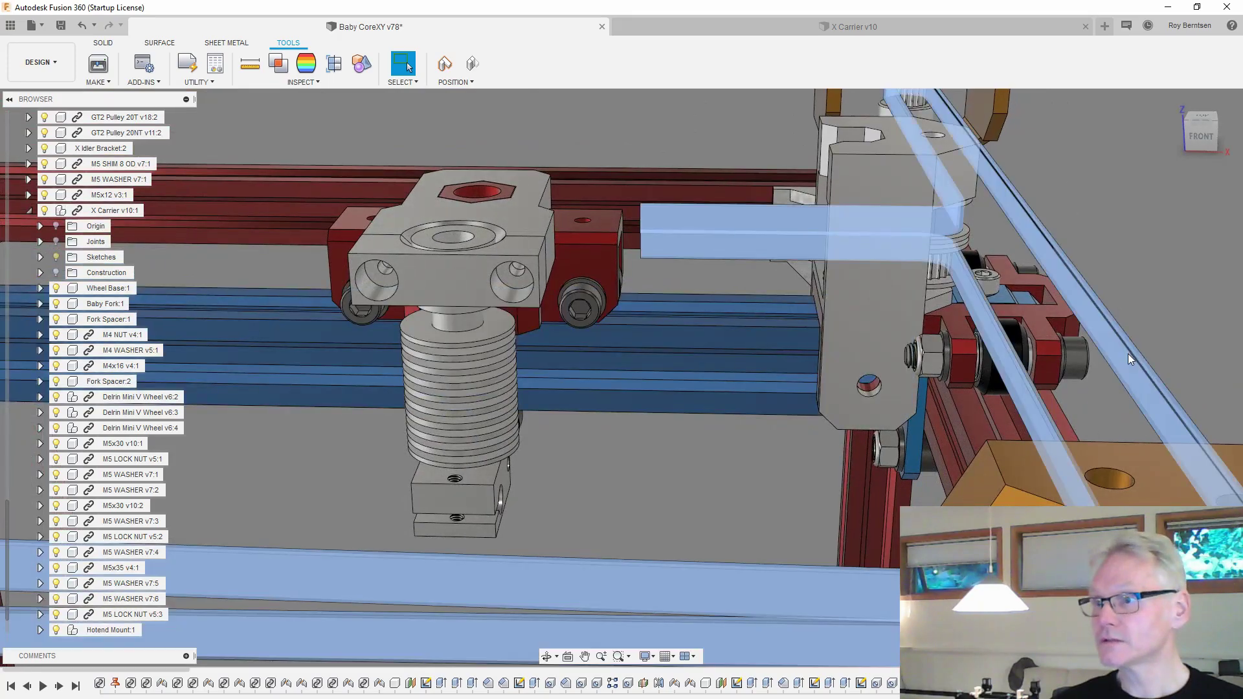
mouse_move(1127, 353)
middle_mouse_down("shift")
mouse_move(1087, 410)
mouse_move(755, 393)
middle_mouse_up("shift")
scroll(597, 366, "up", 3)
scroll(604, 359, "up", 3)
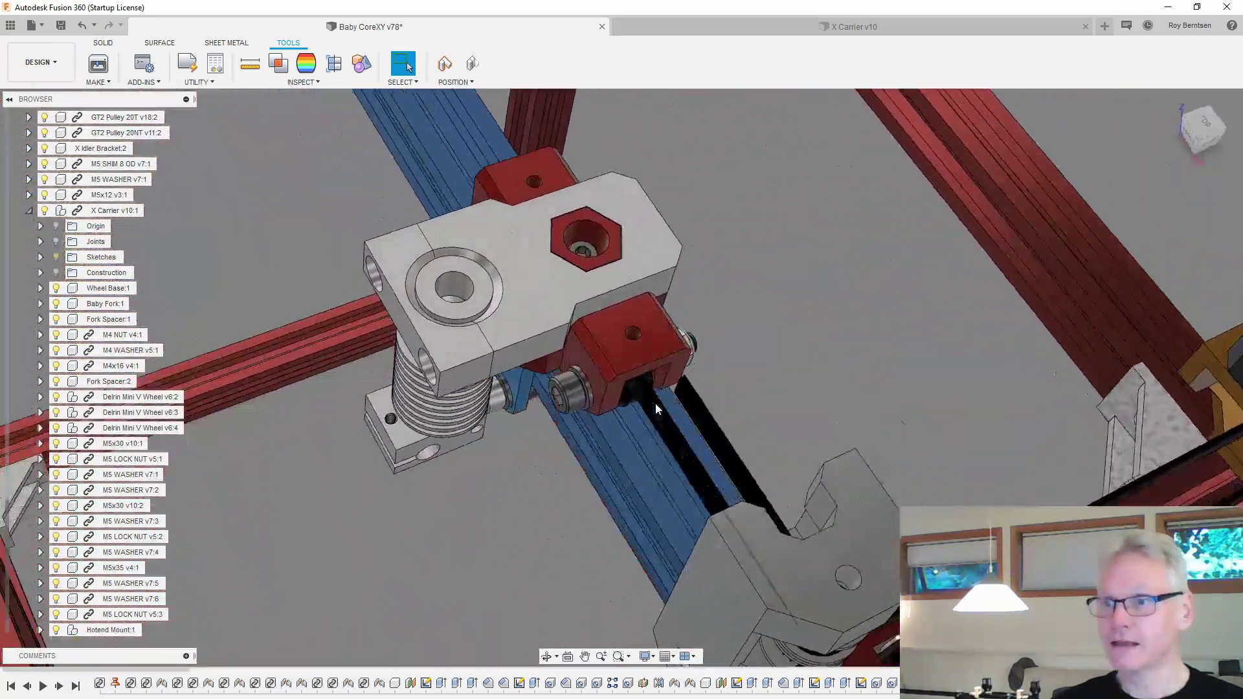
middle_click_drag(655, 403, 634, 352, "shift")
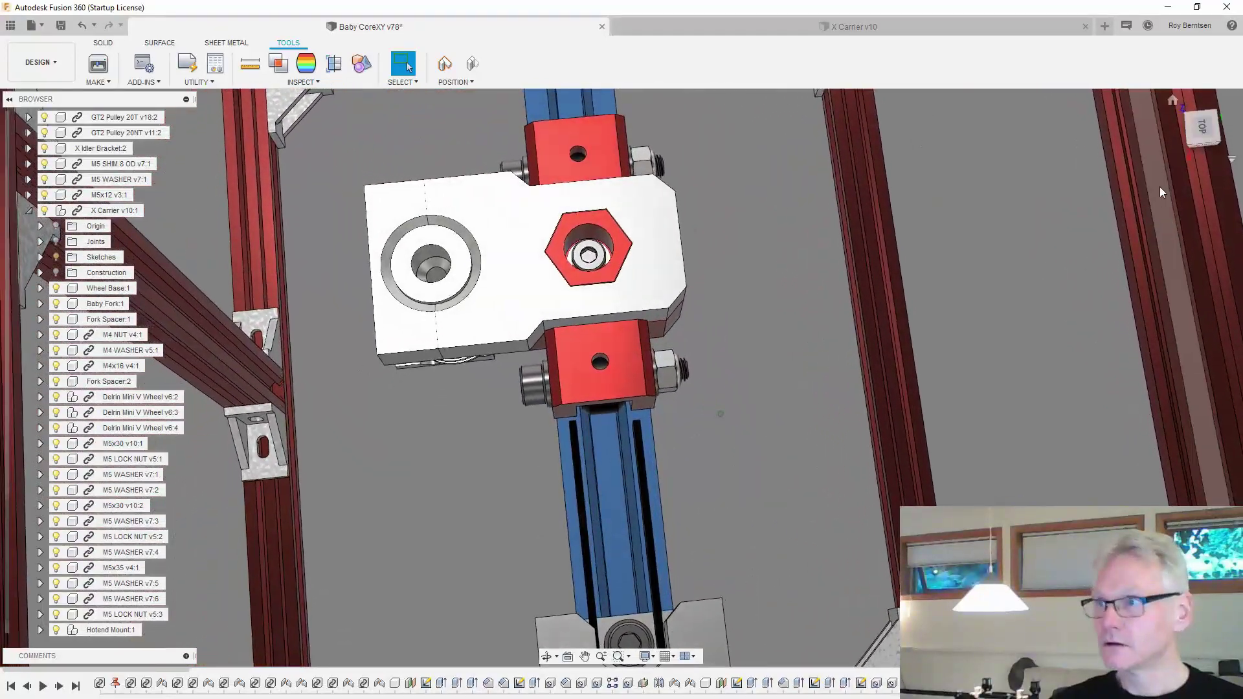
left_click(1196, 134)
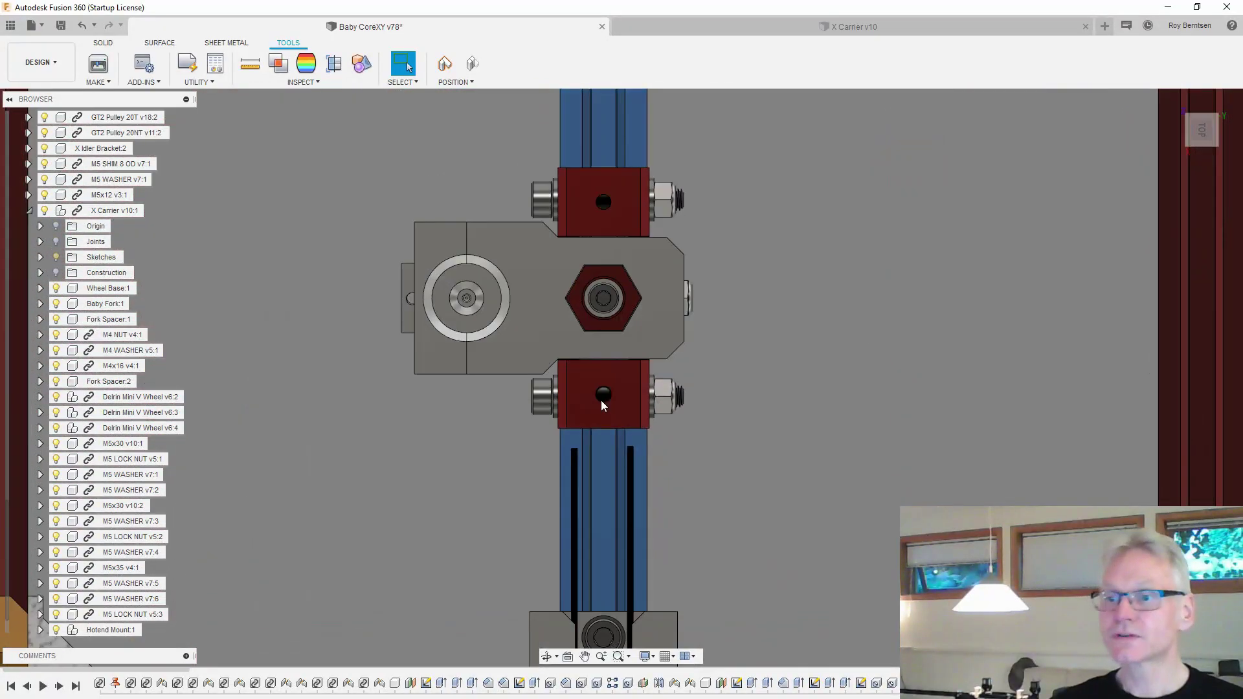
left_click_drag(613, 408, 614, 590)
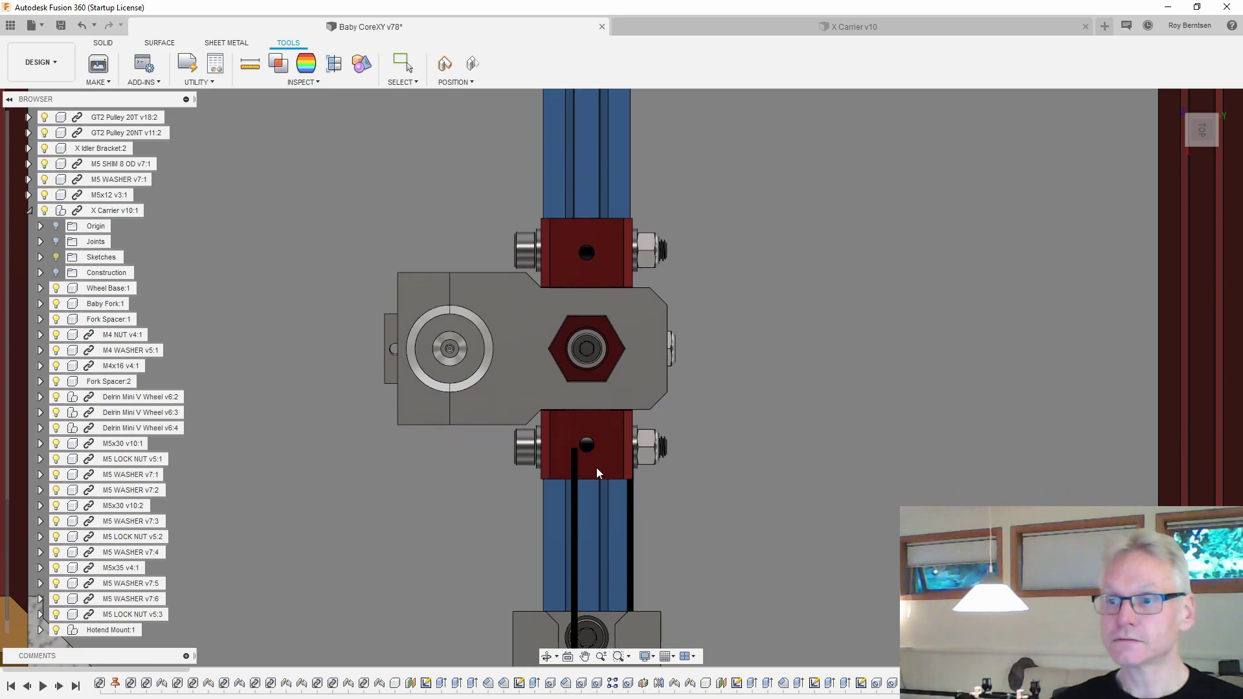
middle_click_drag(596, 467, 684, 335, "shift")
Slide the X carrier back up the rail and select the red carrier's top face
left_click_drag(674, 299, 684, 224)
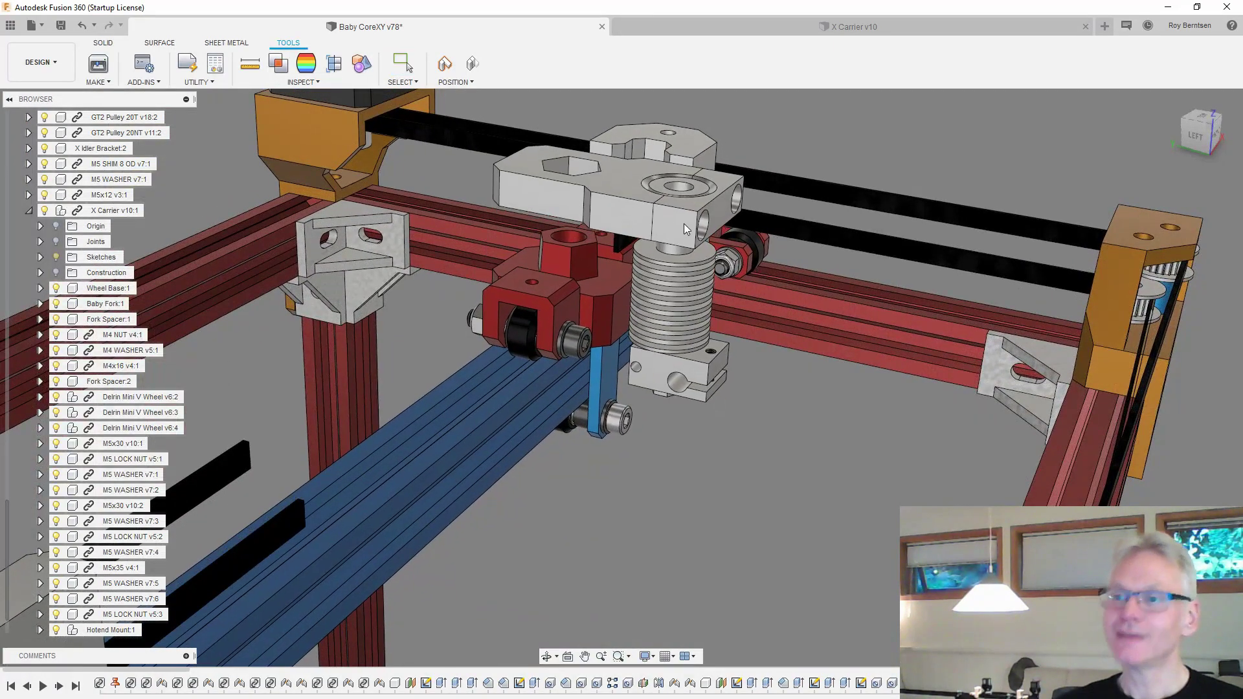
middle_click_drag(683, 224, 713, 246, "shift")
left_click_drag(1177, 127, 580, 317)
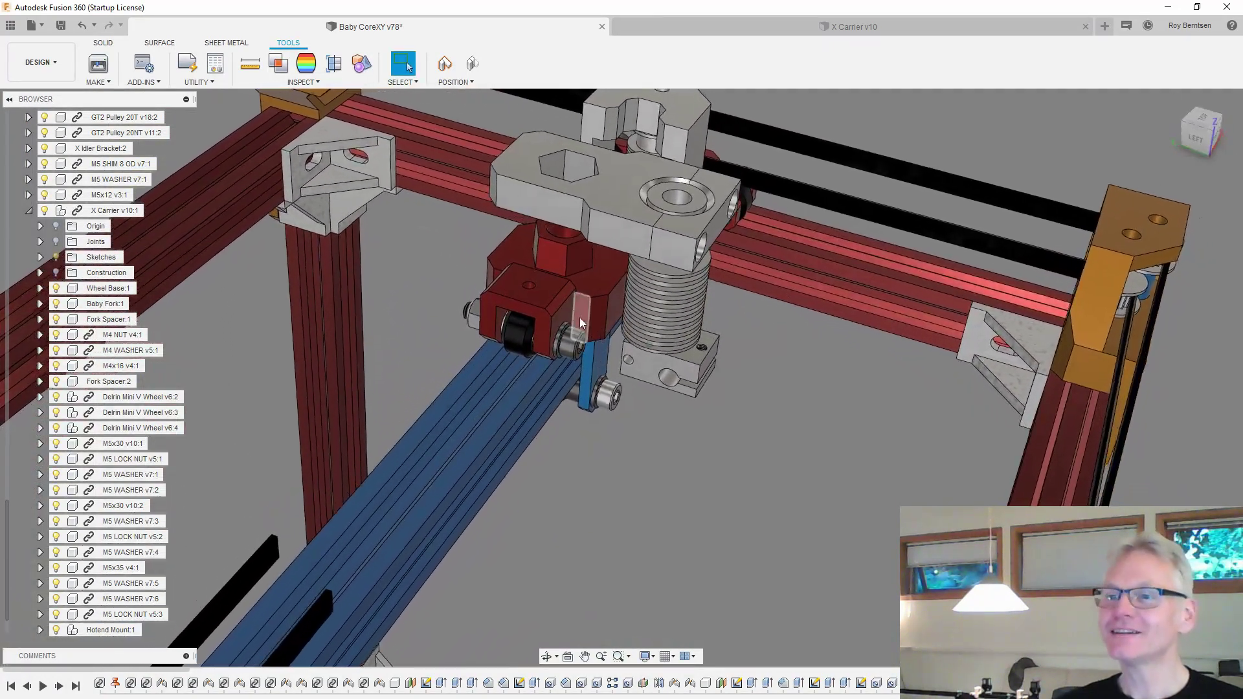
scroll(553, 312, "up", 5)
mouse_move(554, 312)
middle_mouse_down("shift")
mouse_move(803, 373)
mouse_move(595, 214)
middle_mouse_up("shift")
left_click(644, 296)
scroll(802, 374, "down", 5)
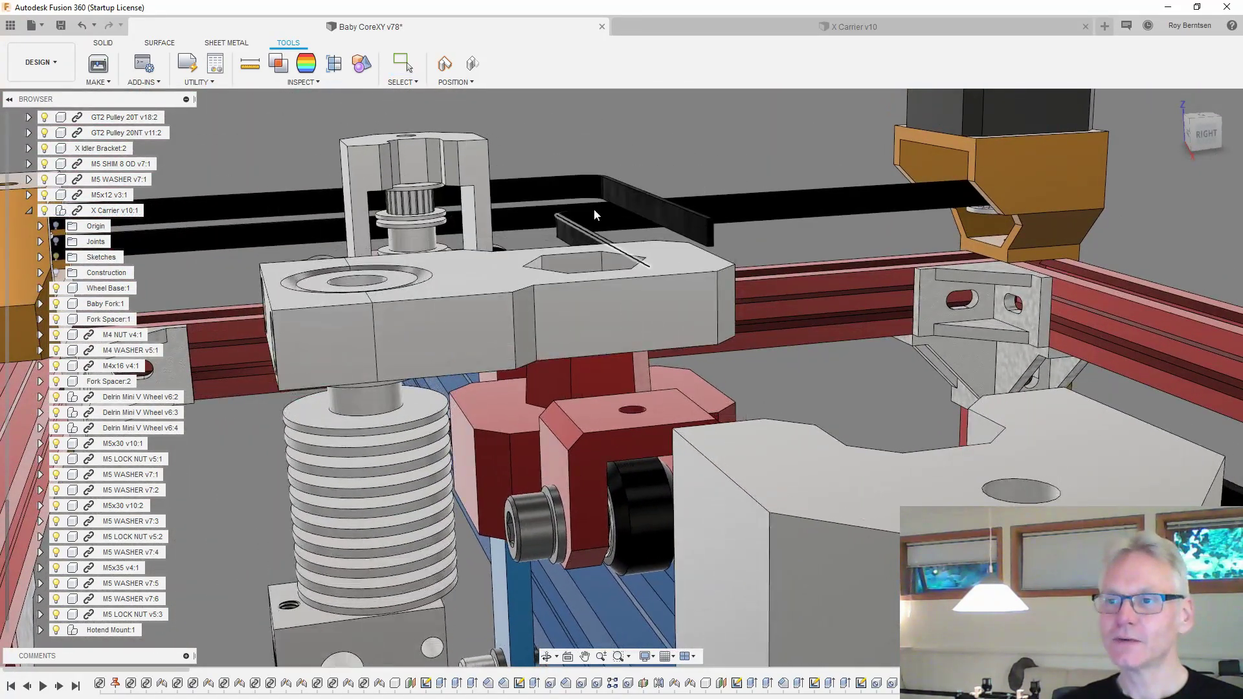
Revert moved parts to original positions, then move the carrier and hotend assembly upward
left_click(480, 66)
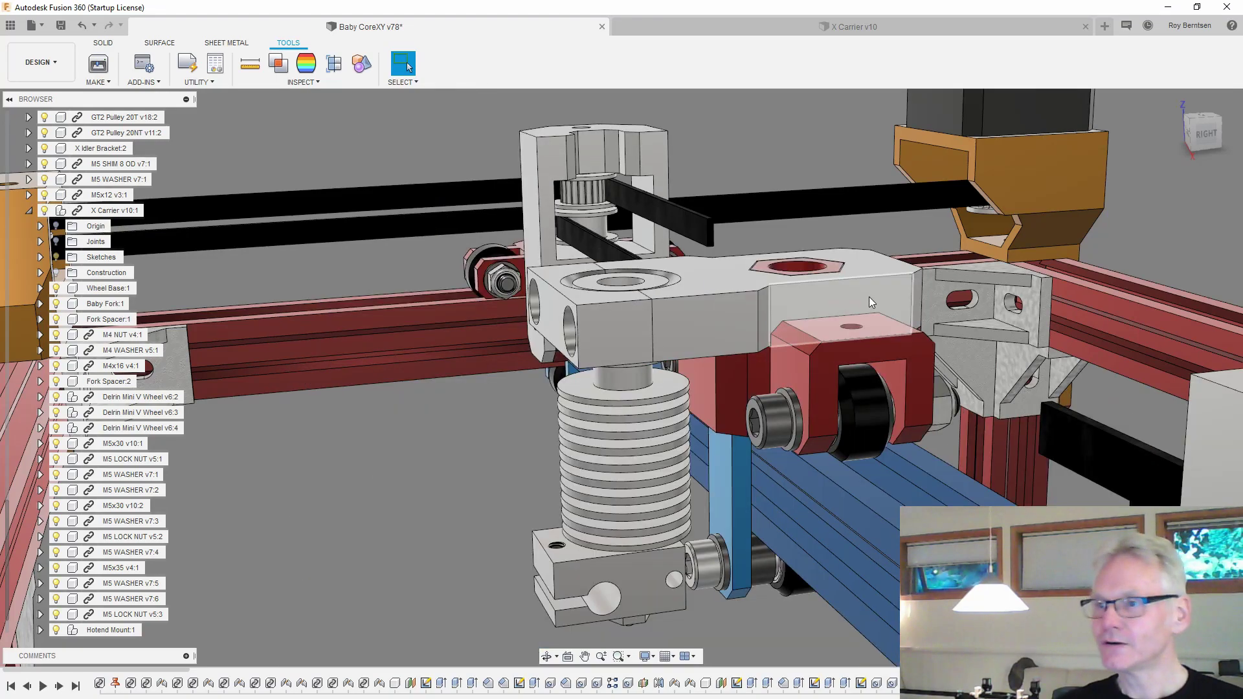
left_click_drag(870, 299, 873, 139)
mouse_move(942, 323)
middle_mouse_down("shift")
mouse_move(947, 368)
mouse_move(919, 366)
mouse_move(928, 390)
mouse_move(746, 428)
middle_mouse_up("shift")
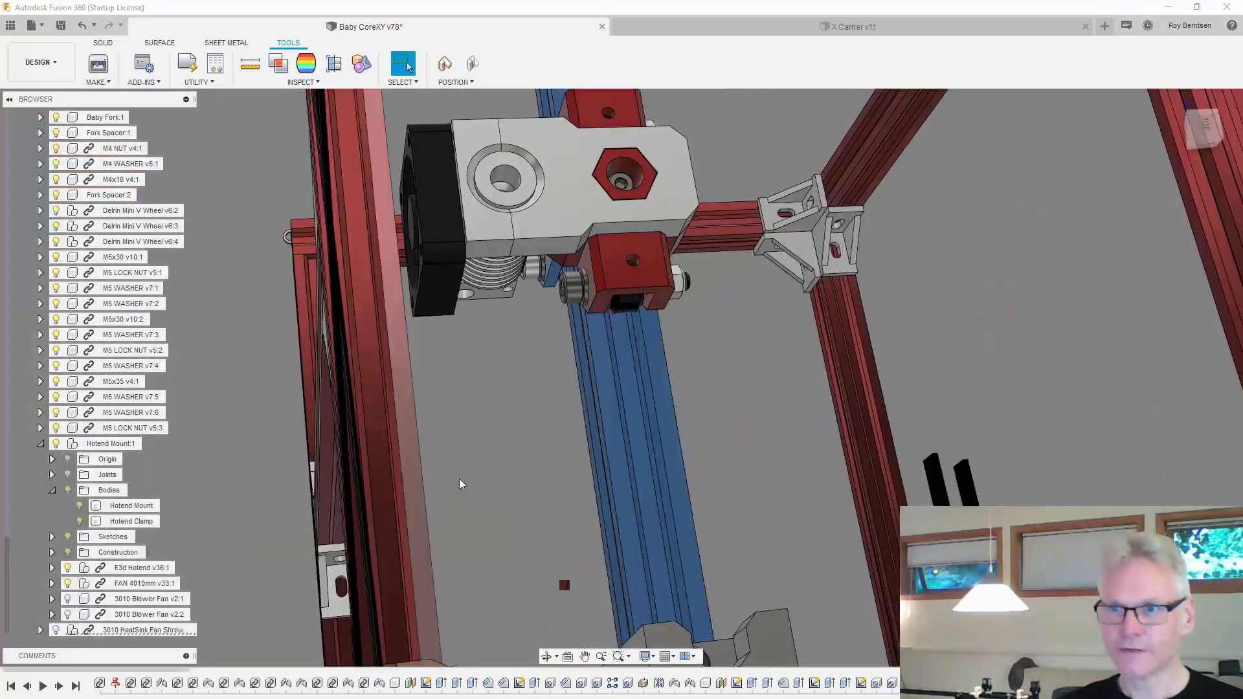
Turn on visibility of the two 3010 blower fans on the hotend mount
middle_click_drag(460, 485, 497, 455, "shift")
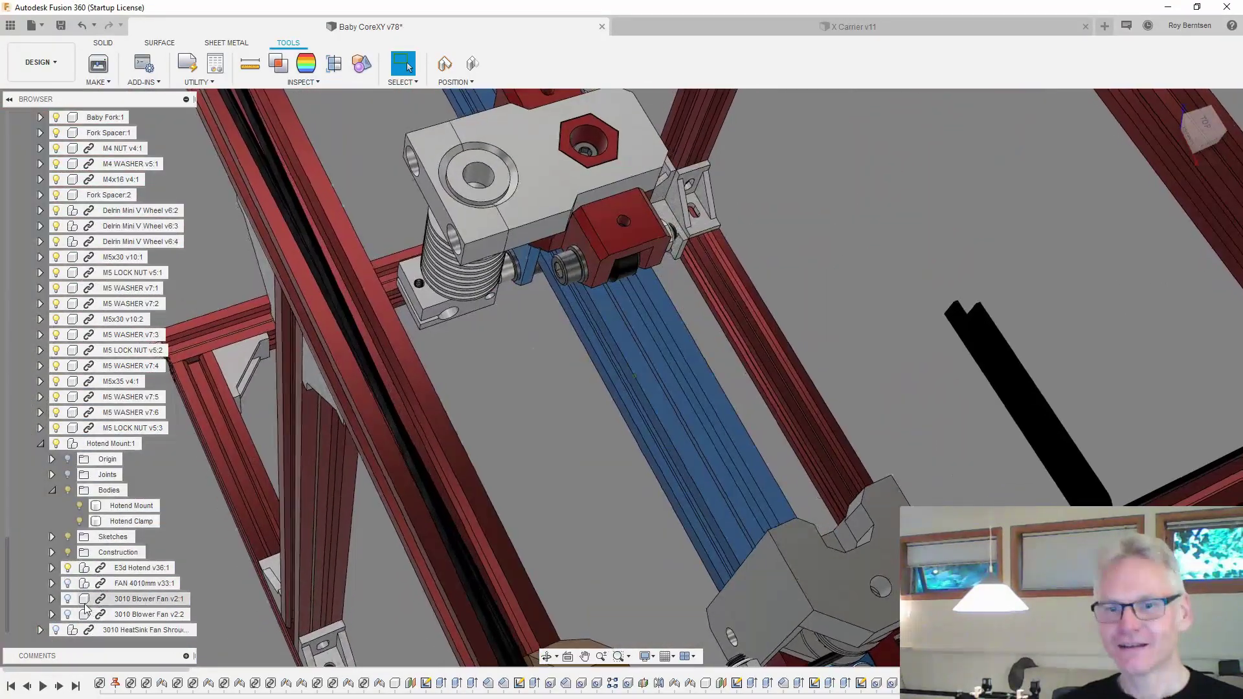
left_click(66, 600)
left_click(67, 614)
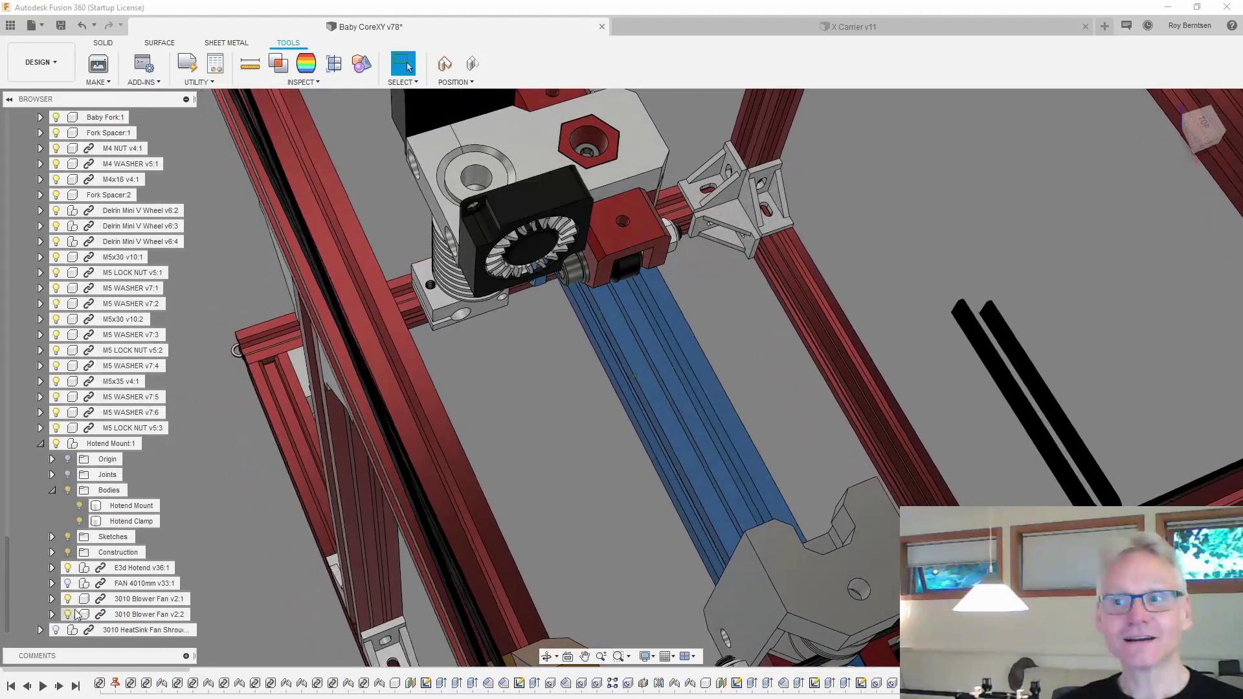
middle_click_drag(553, 406, 545, 405, "shift")
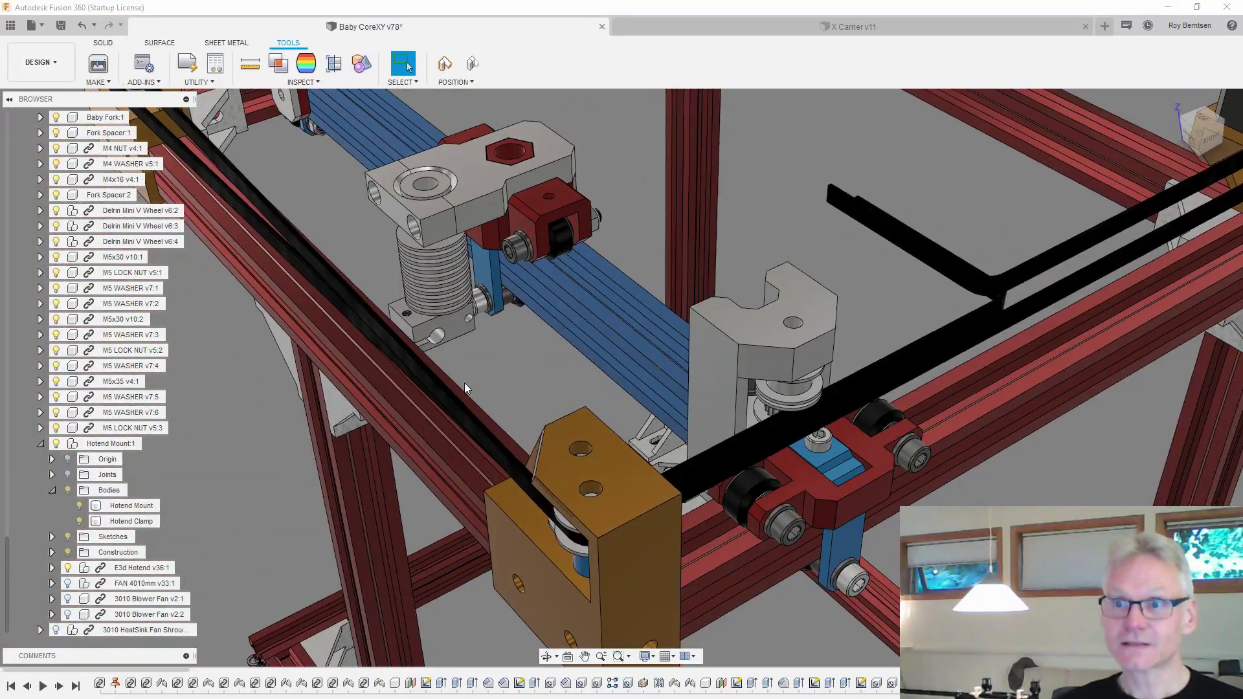
Show the 4010 fan and zoom in close on the hotend
middle_click_drag(465, 387, 486, 352, "shift")
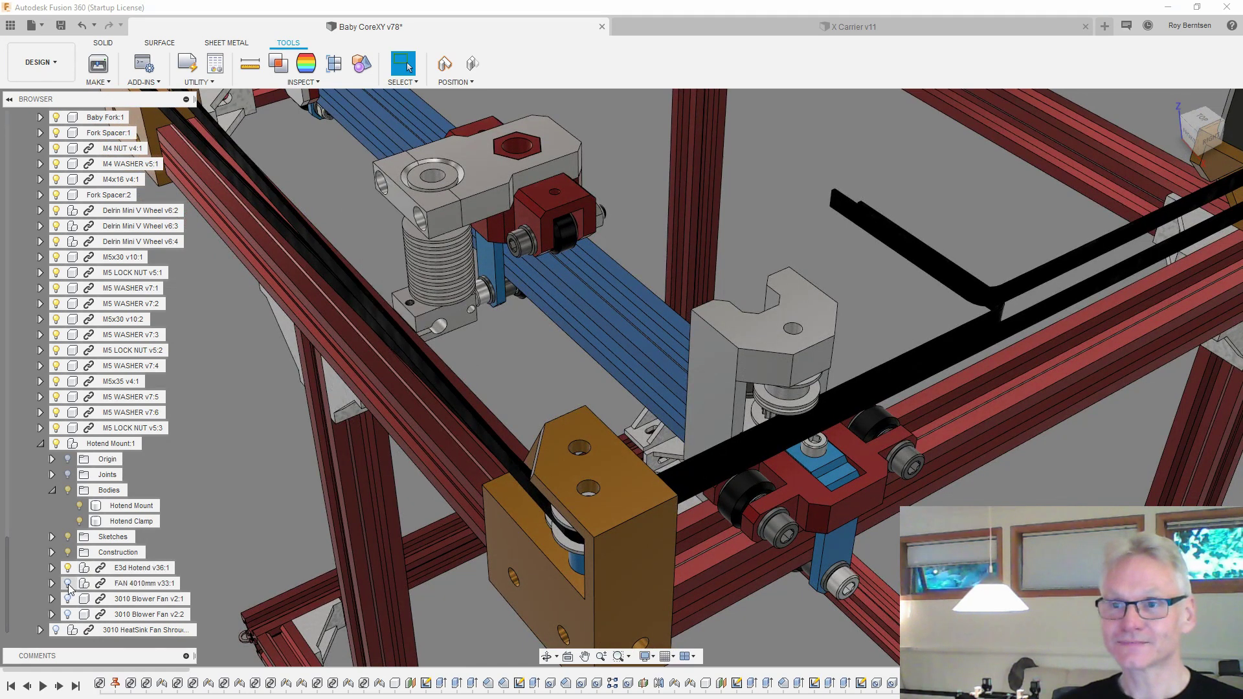
left_click(131, 506)
mouse_move(607, 249)
middle_mouse_down("shift")
mouse_move(586, 289)
mouse_move(553, 190)
mouse_move(703, 196)
mouse_move(865, 237)
mouse_move(920, 294)
mouse_move(949, 296)
mouse_move(753, 298)
mouse_move(790, 360)
mouse_move(883, 324)
mouse_move(765, 236)
mouse_move(828, 207)
mouse_move(802, 331)
mouse_move(993, 343)
mouse_move(808, 208)
mouse_move(892, 428)
middle_mouse_up("shift")
scroll(757, 223, "up", 3)
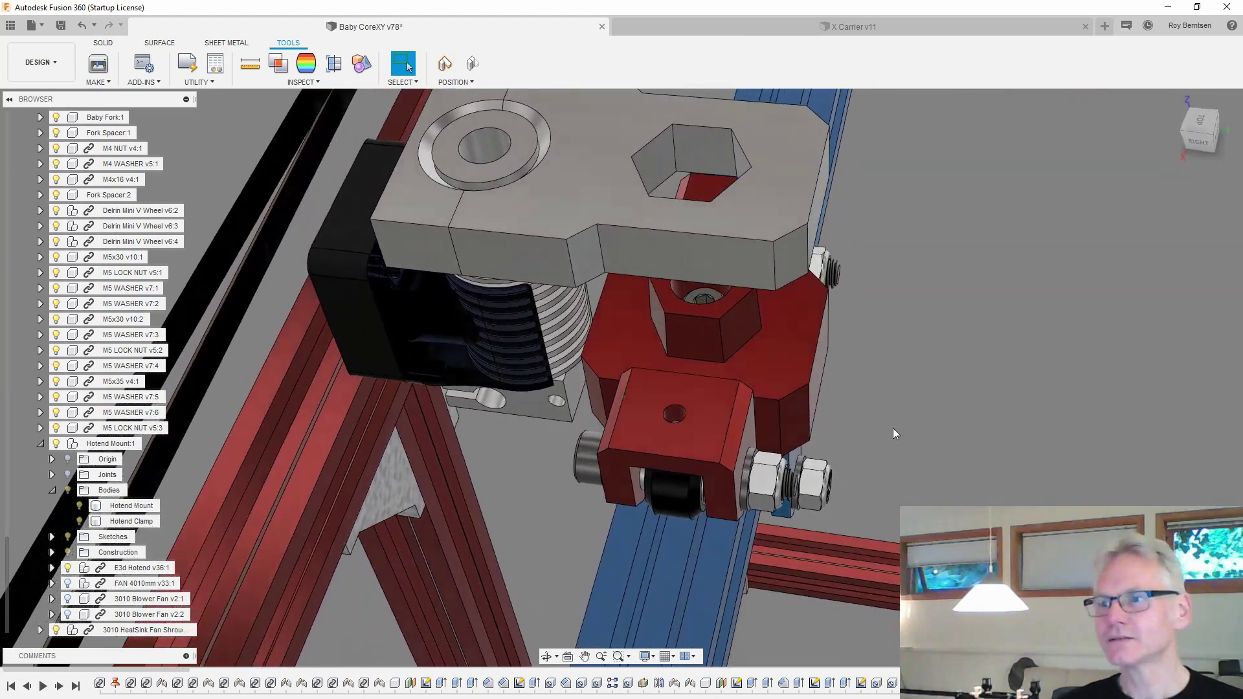
scroll(893, 427, "up", 1)
scroll(890, 423, "up", 3)
scroll(890, 423, "down", 3)
scroll(888, 420, "down", 2)
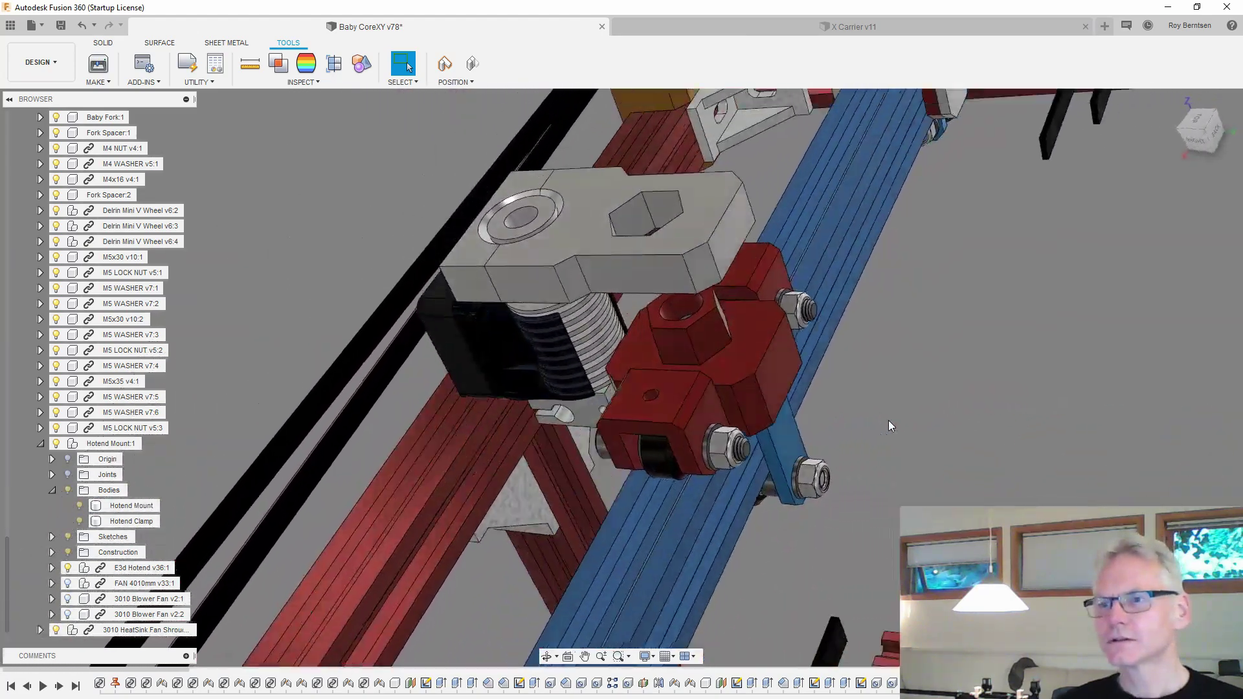
mouse_move(888, 421)
middle_mouse_down("shift")
mouse_move(944, 419)
mouse_move(575, 318)
mouse_move(863, 349)
middle_mouse_up("shift")
scroll(755, 339, "down", 3)
scroll(864, 348, "up", 1)
scroll(864, 349, "up", 2)
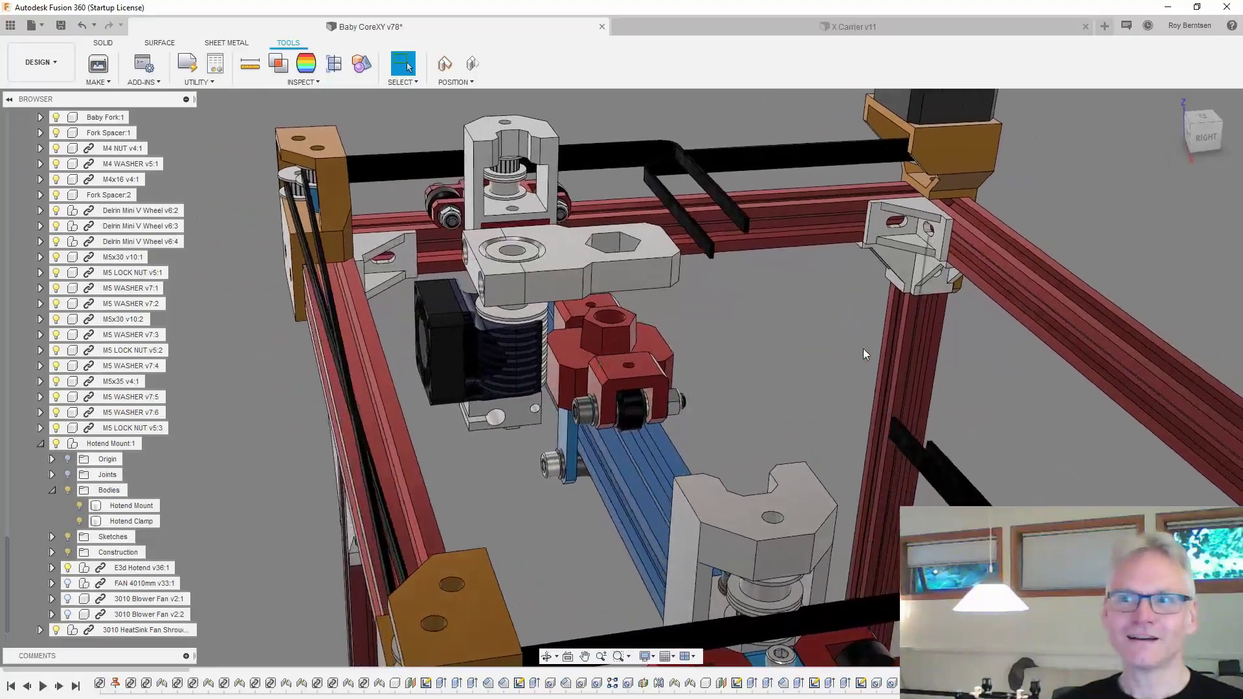
scroll(863, 348, "up", 2)
middle_click_drag(864, 349, 873, 331, "shift")
scroll(863, 349, "down", 2)
scroll(861, 344, "down", 5)
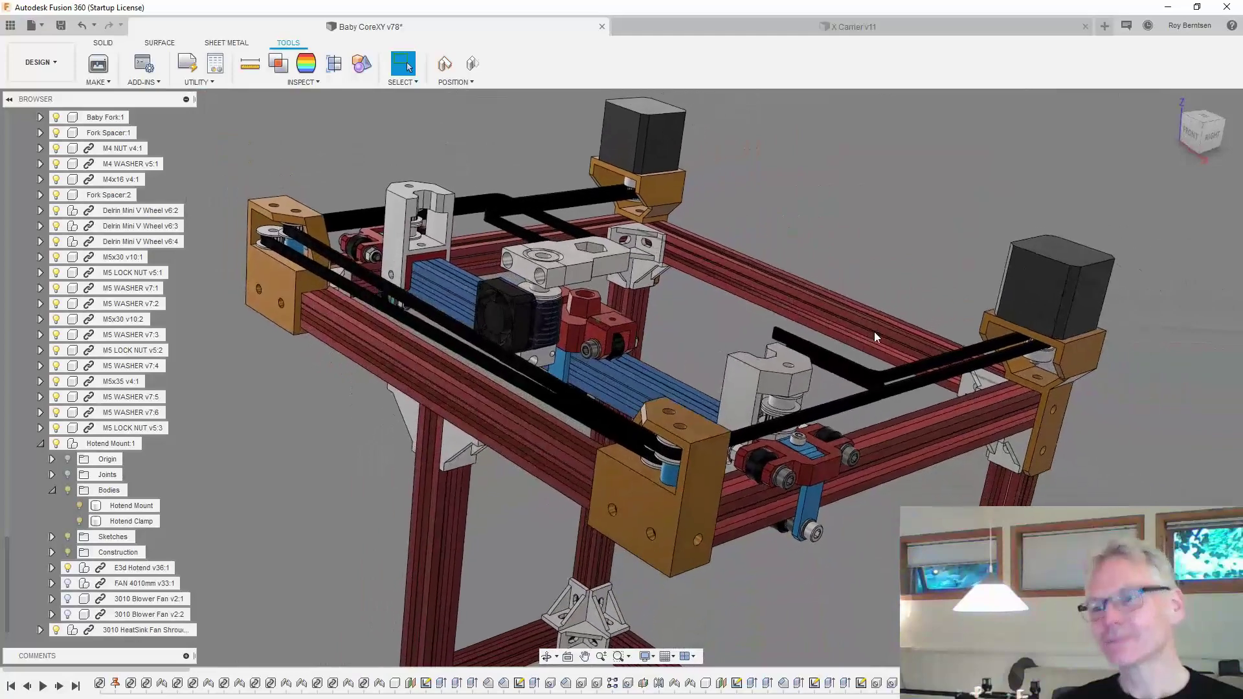
scroll(879, 332, "down", 2)
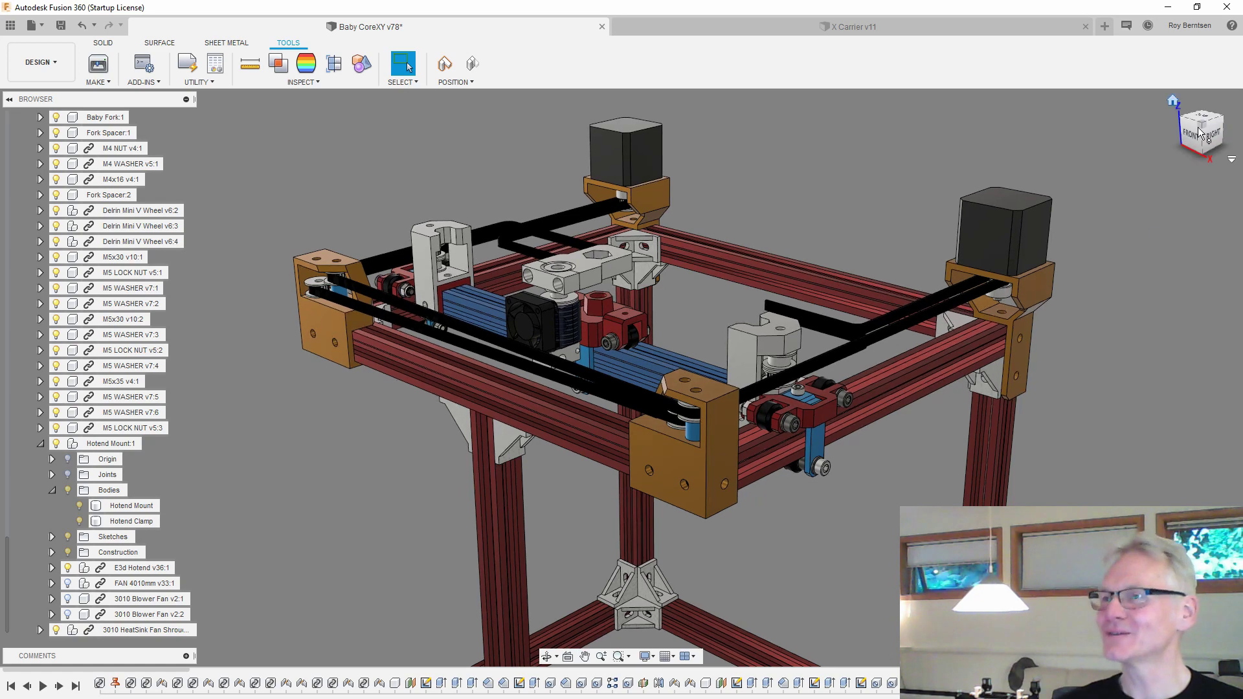
middle_click_drag(1140, 232, 1146, 301, "shift")
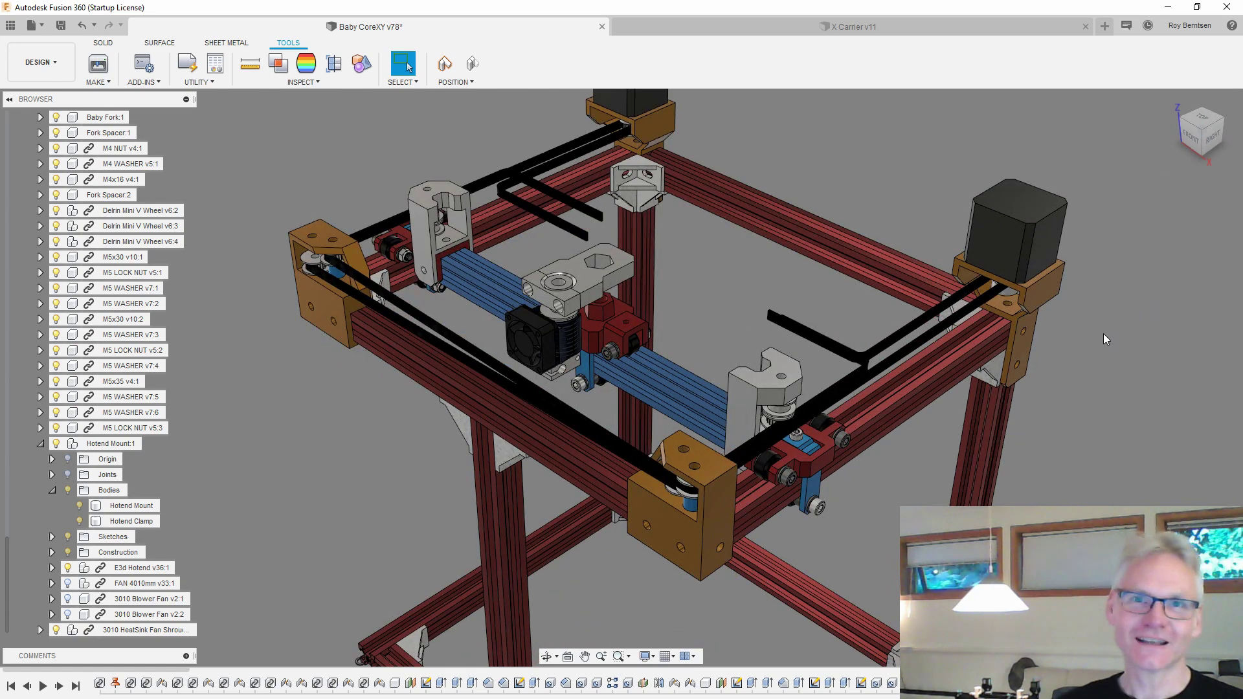